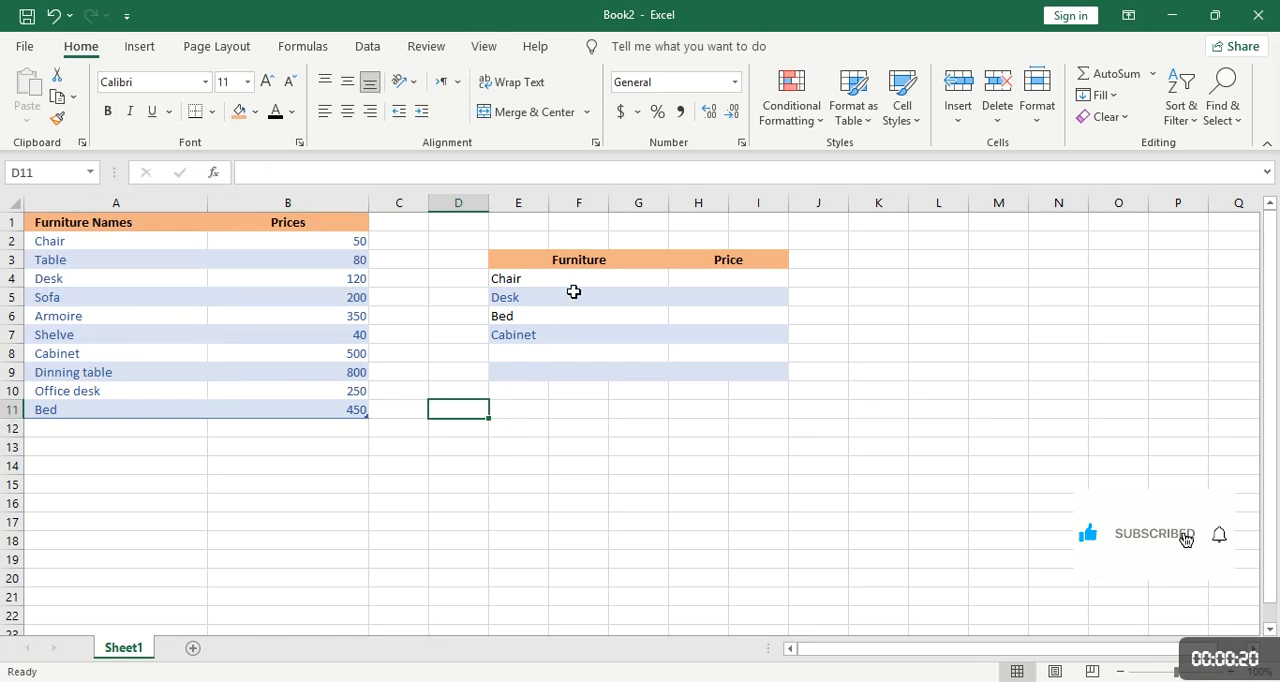
click(572, 280)
drag(572, 280, 582, 333)
drag(706, 278, 718, 348)
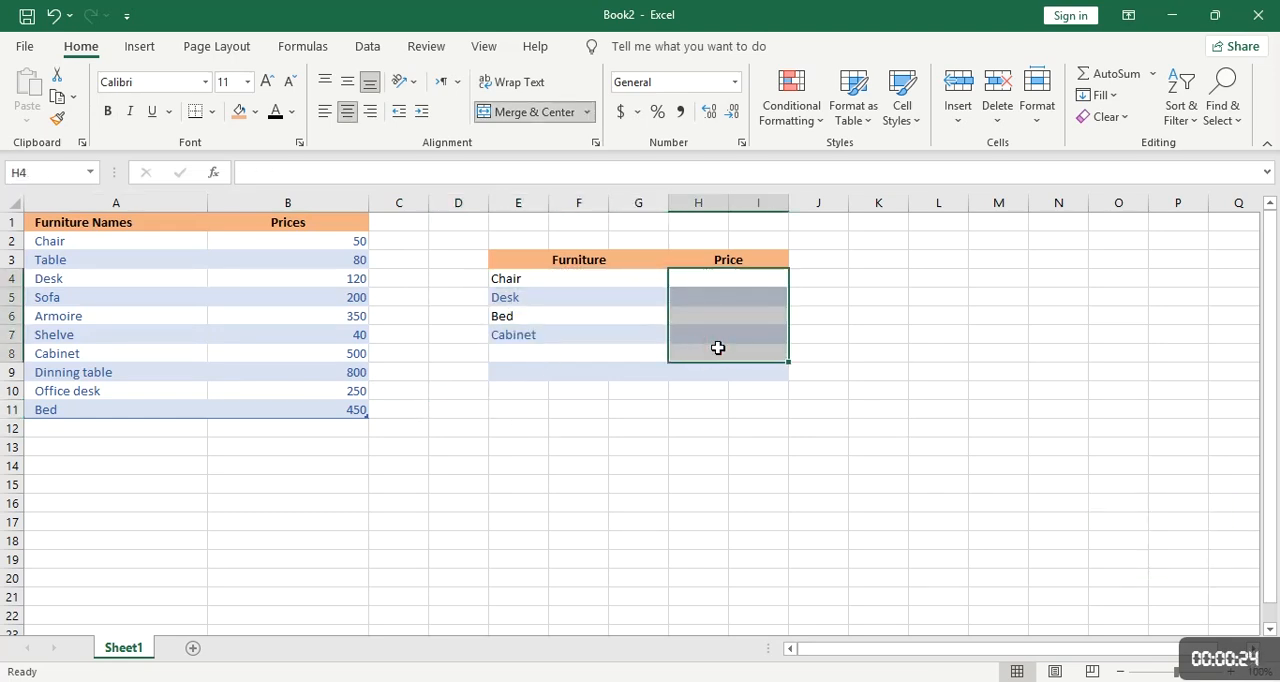
click(608, 332)
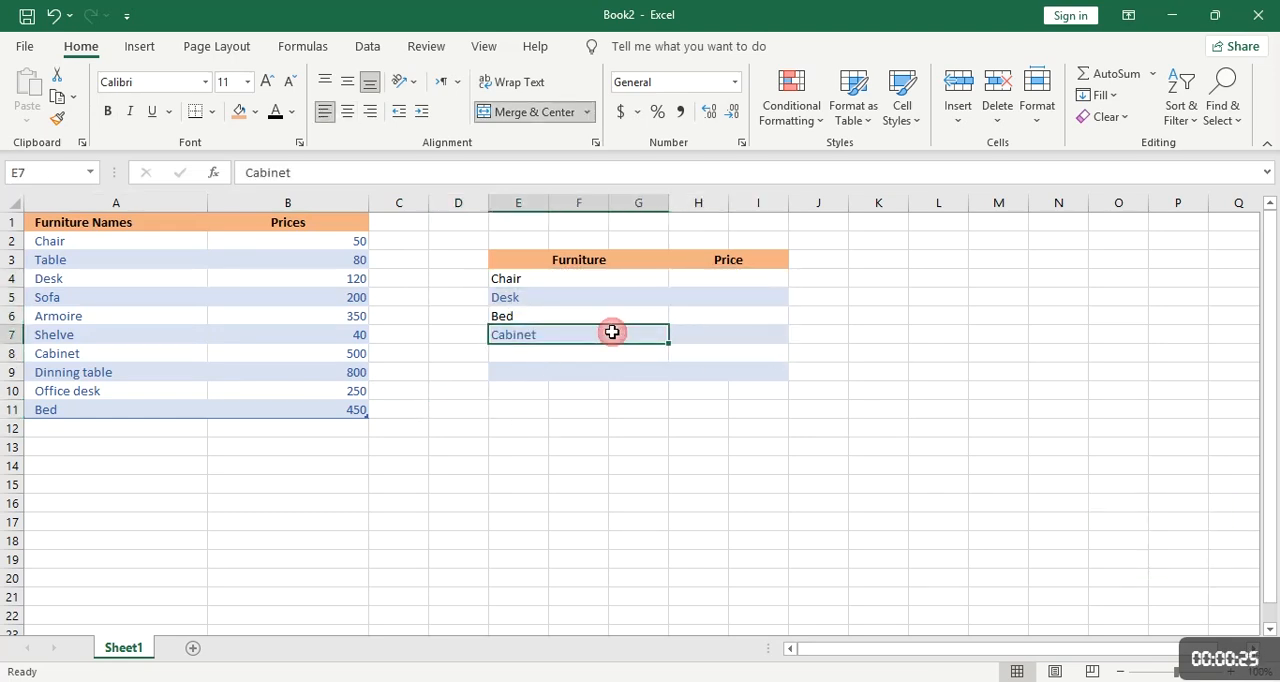
Find Chair in the furniture price list and enter its price, 50, manually in cell H4
click(92, 243)
click(318, 255)
click(322, 241)
click(688, 276)
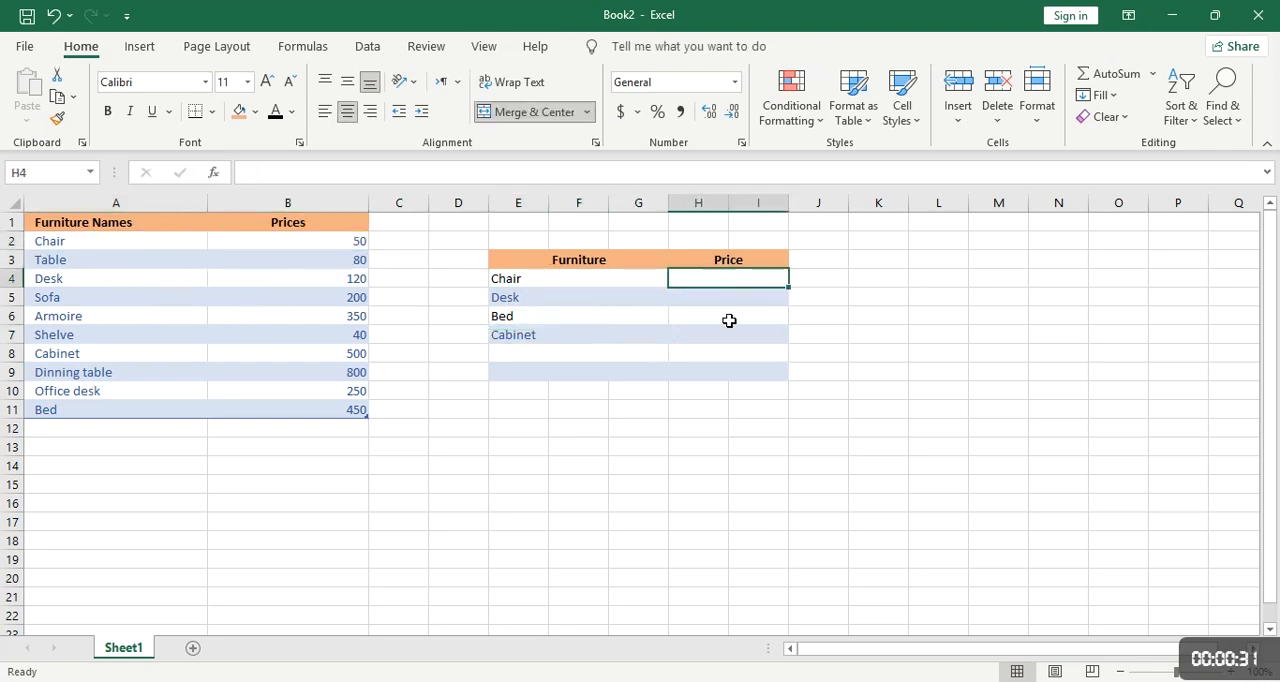
text(50)
key(Return)
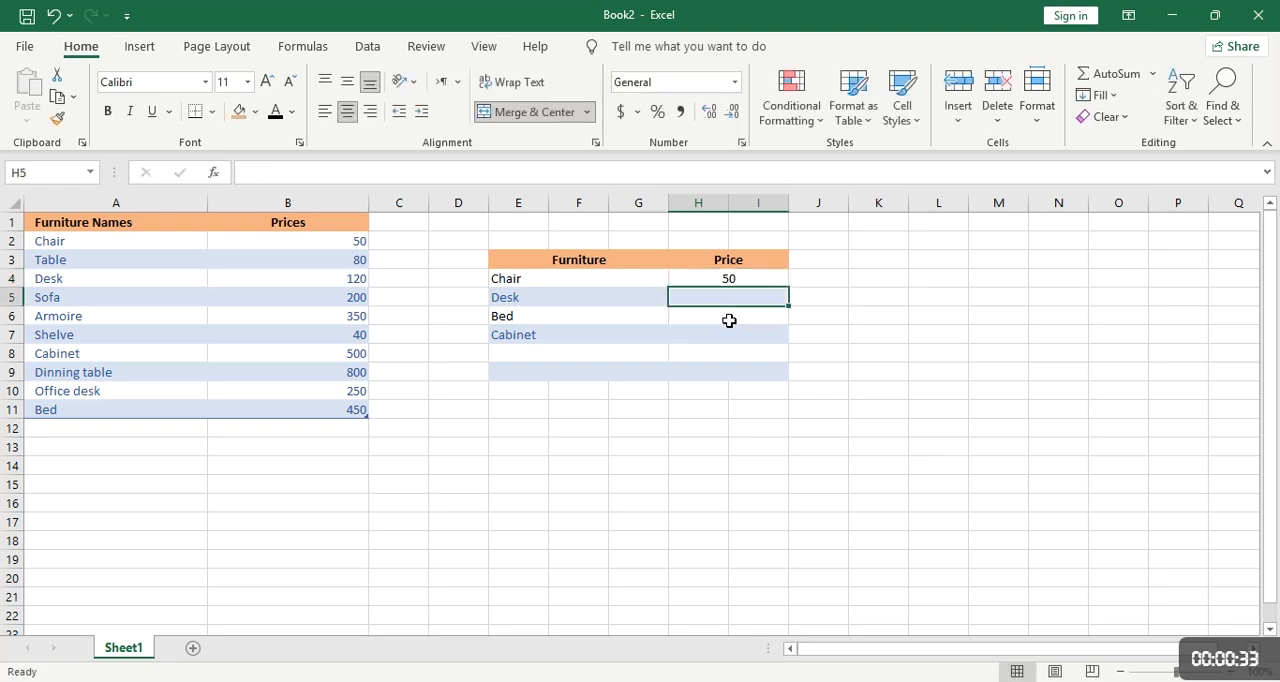
Check the Desk's price in the source list, and undo the manual price entry in the Chair row
click(158, 278)
click(344, 284)
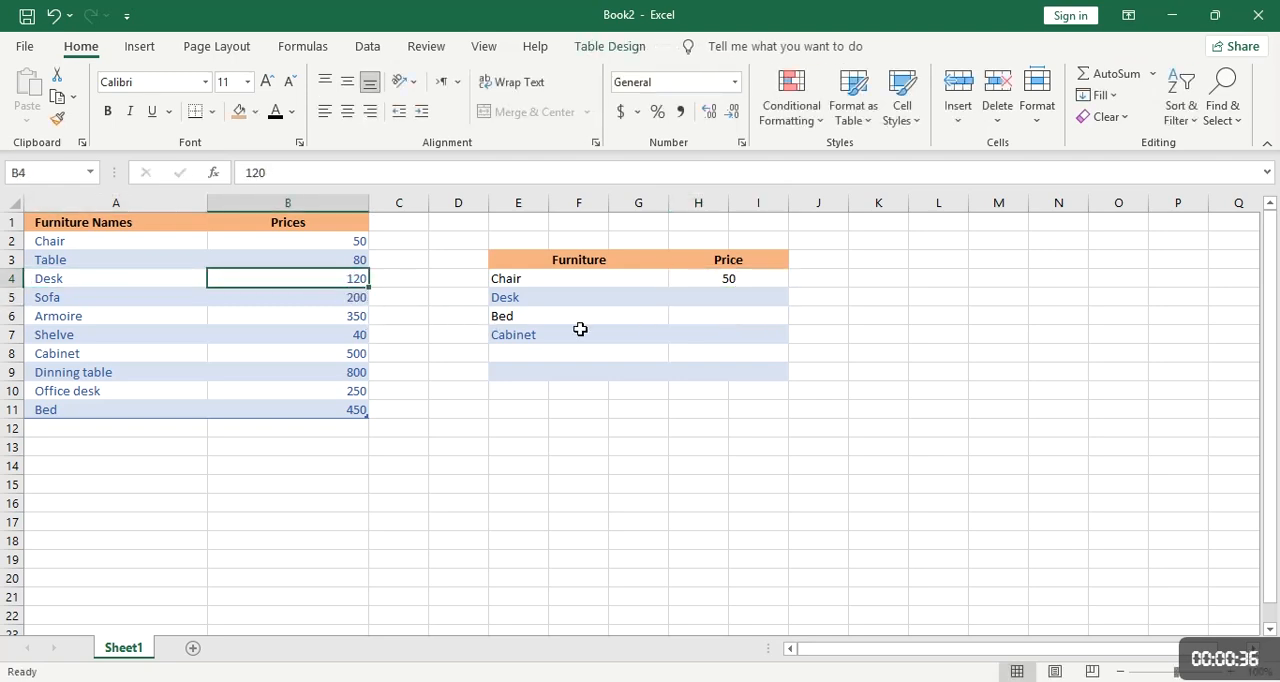
click(720, 299)
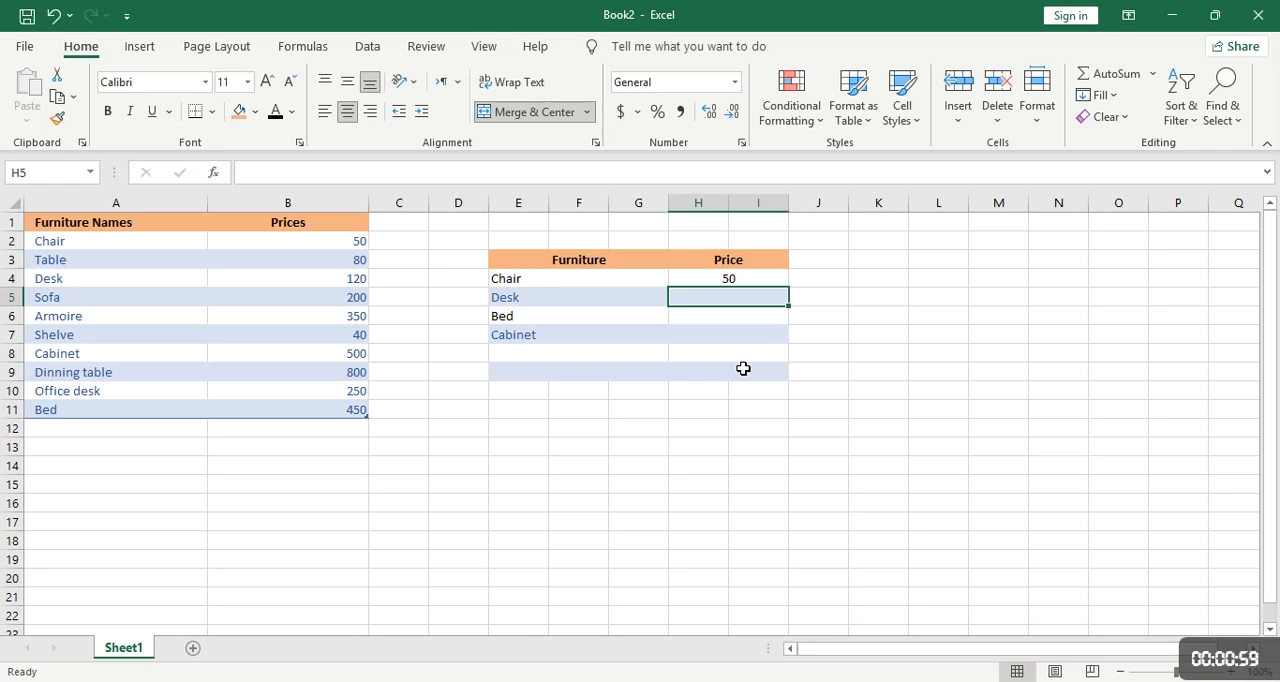
key(ctrl+z)
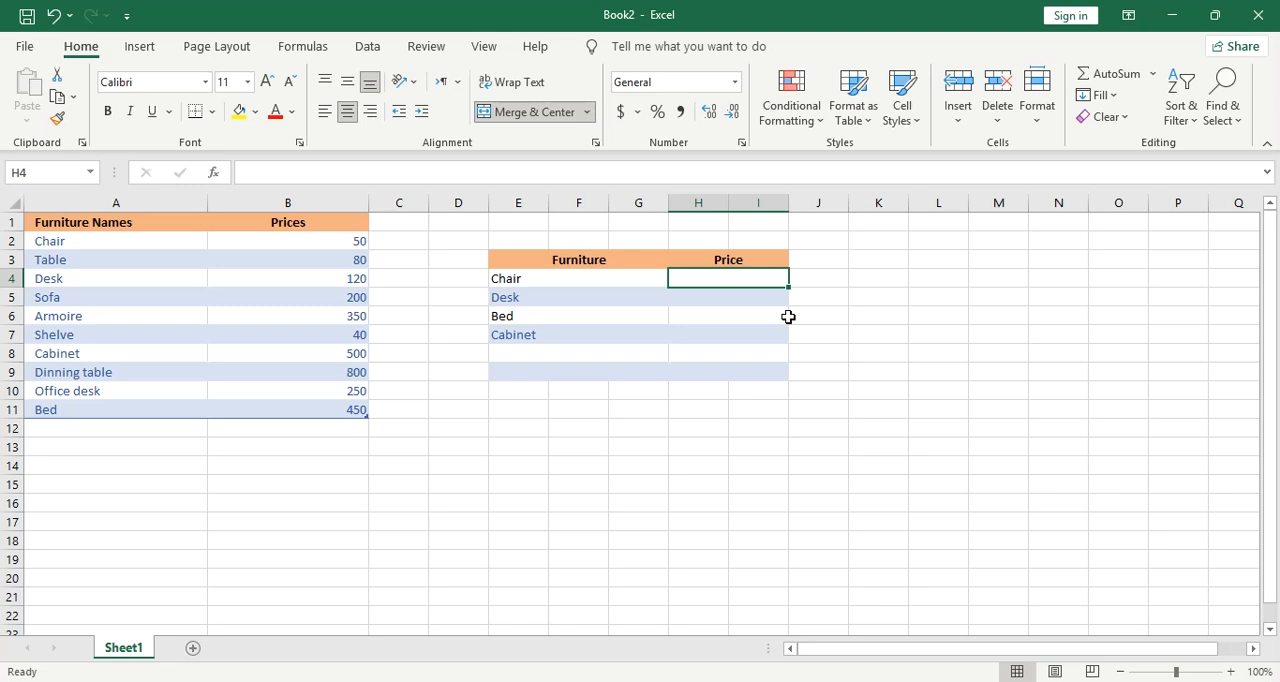
Start a VLOOKUP formula in cell H4 with the Chair cell E4 as the lookup value
text(=)
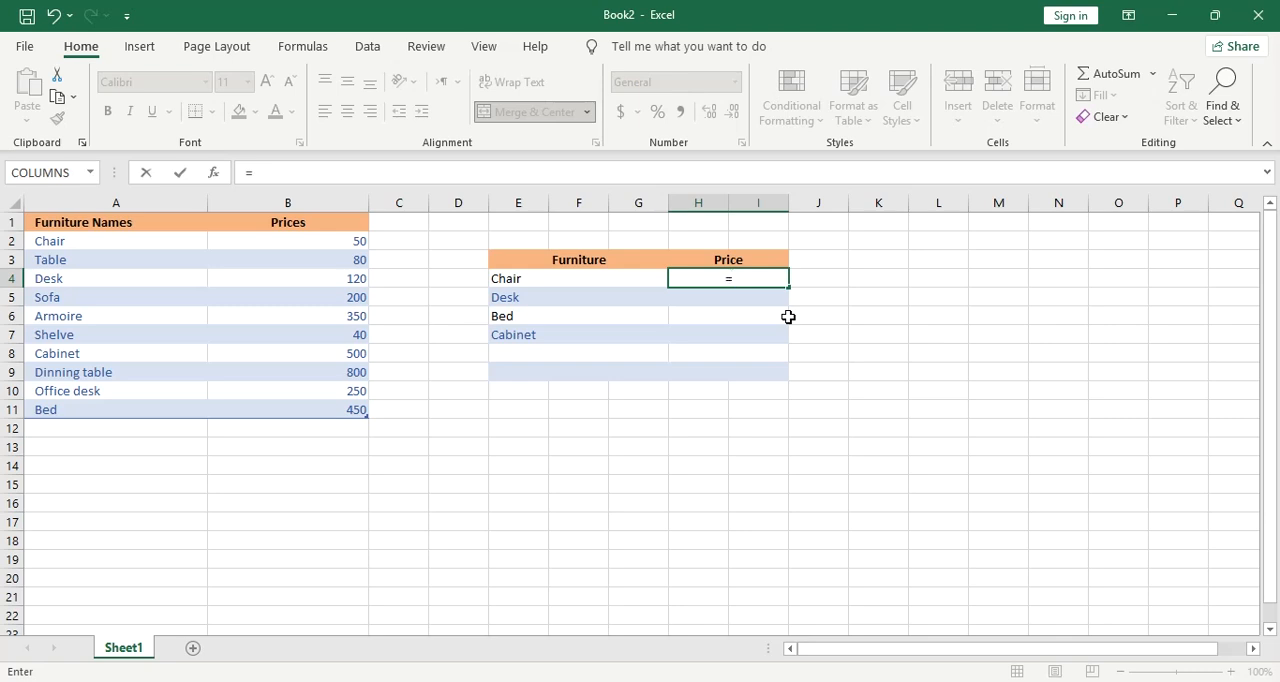
text(vlookup)
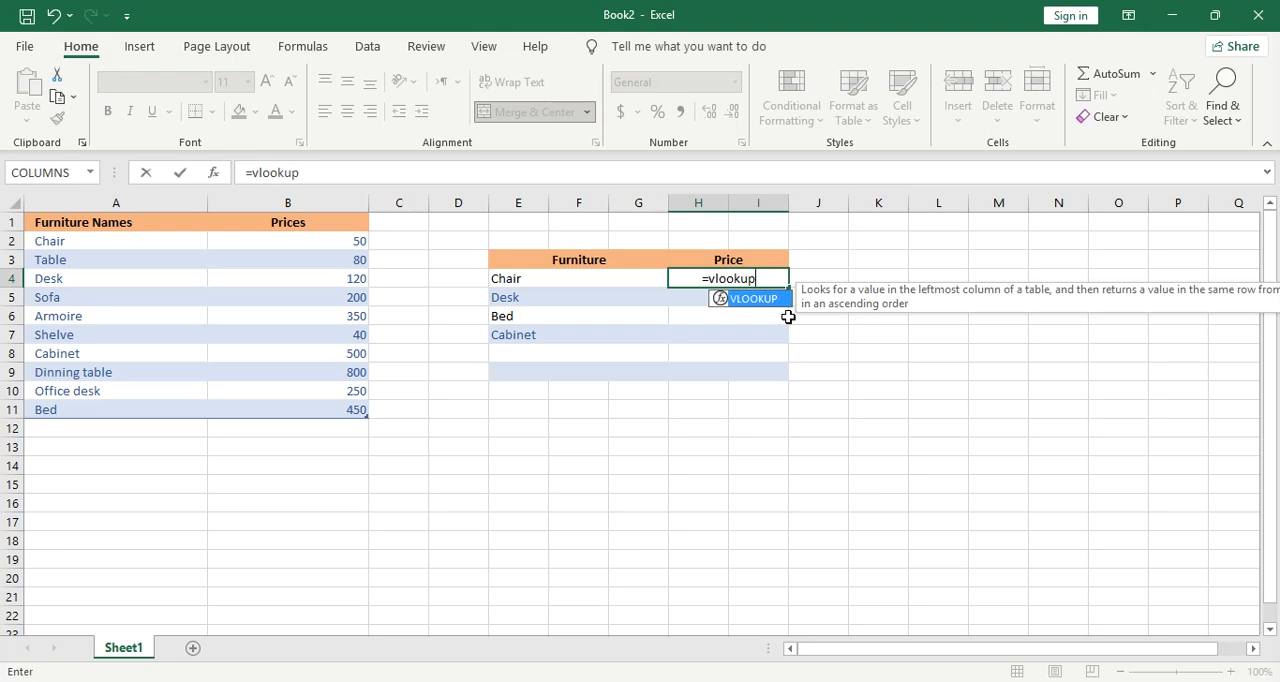
text(()
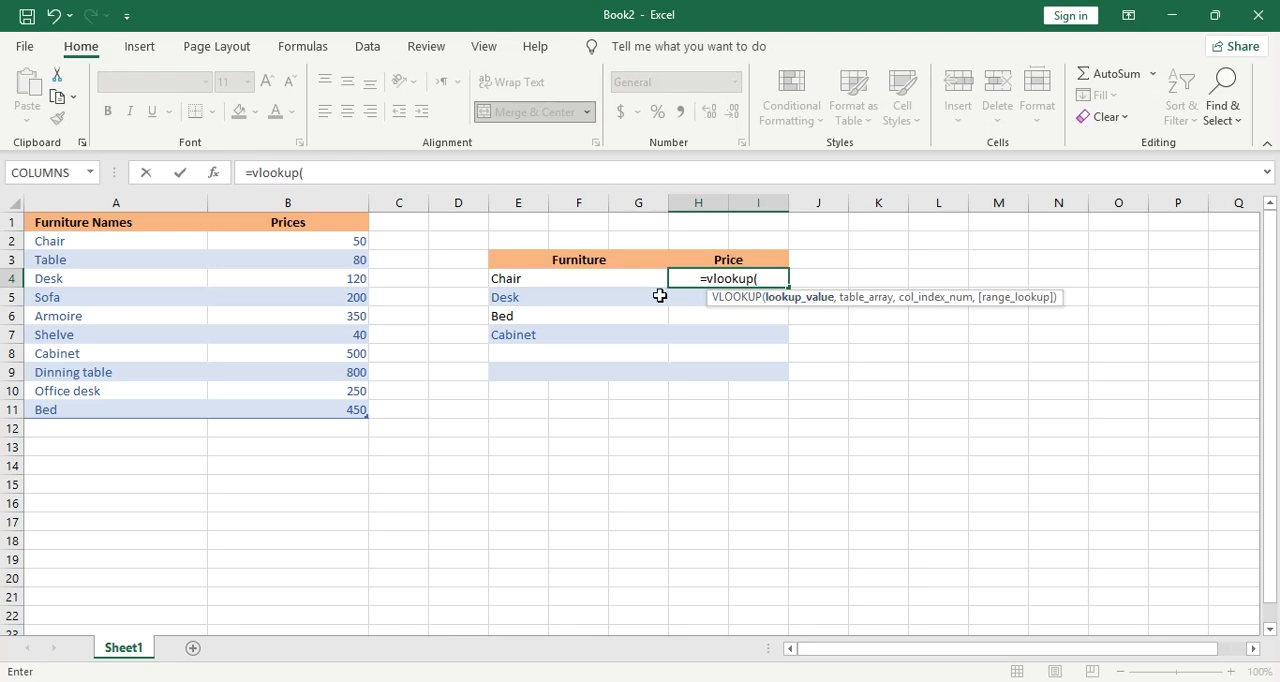
click(557, 276)
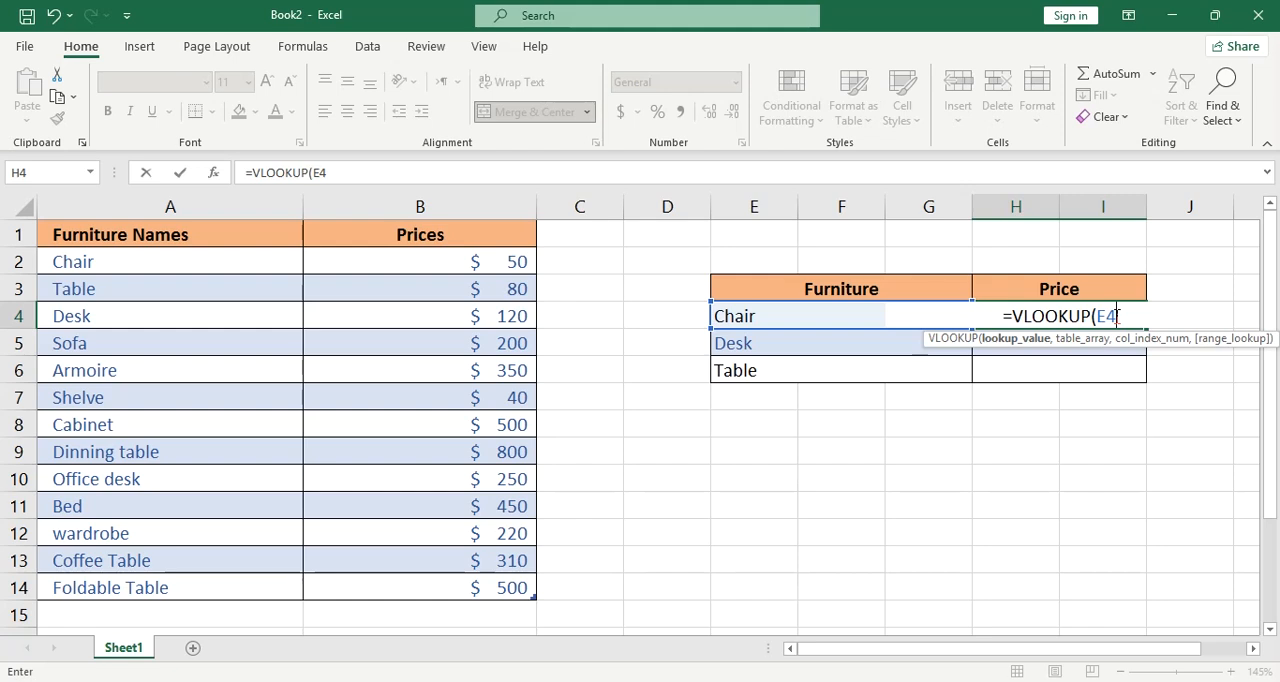
Complete the VLOOKUP formula in H4 with table range A2:B14, column index 2 and FALSE for an exact match
text(,)
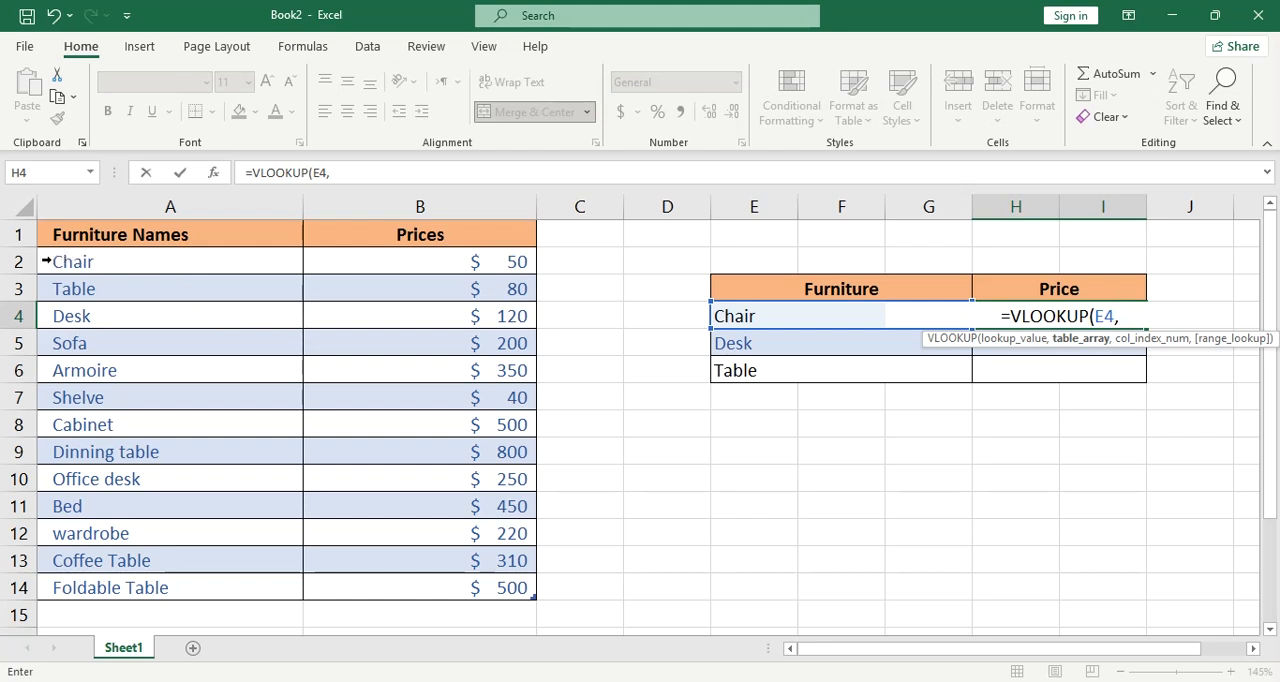
drag(62, 261, 471, 585)
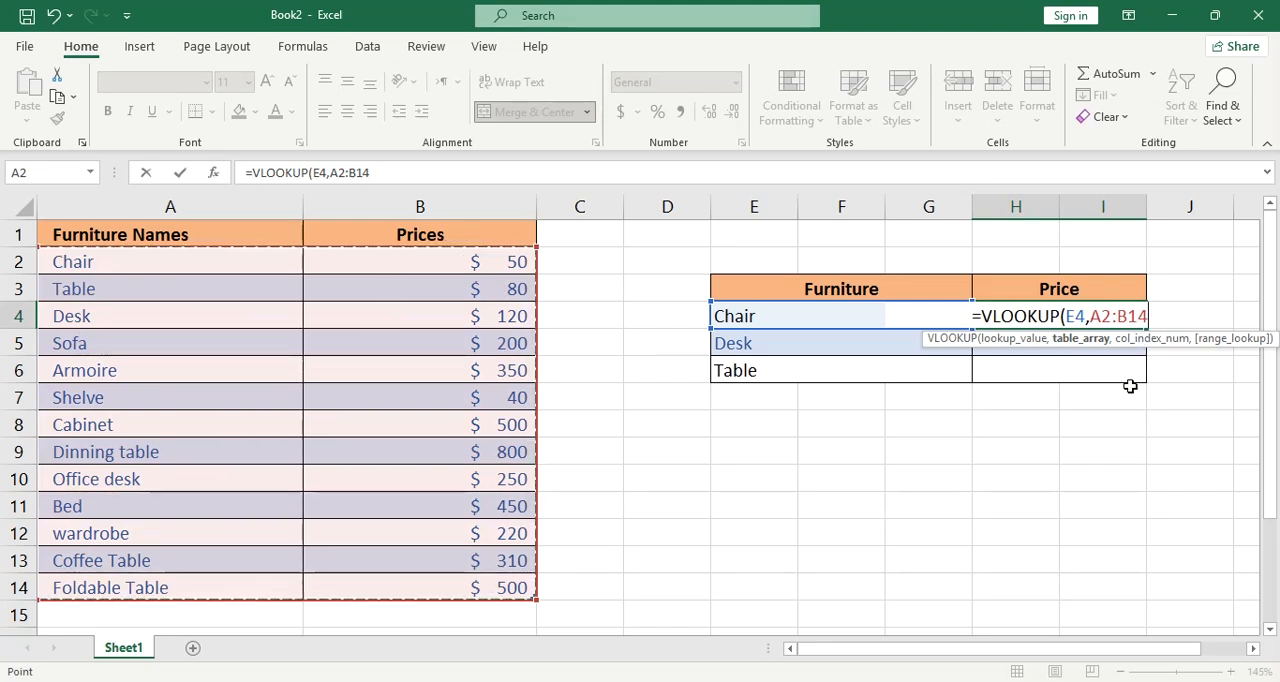
text(,)
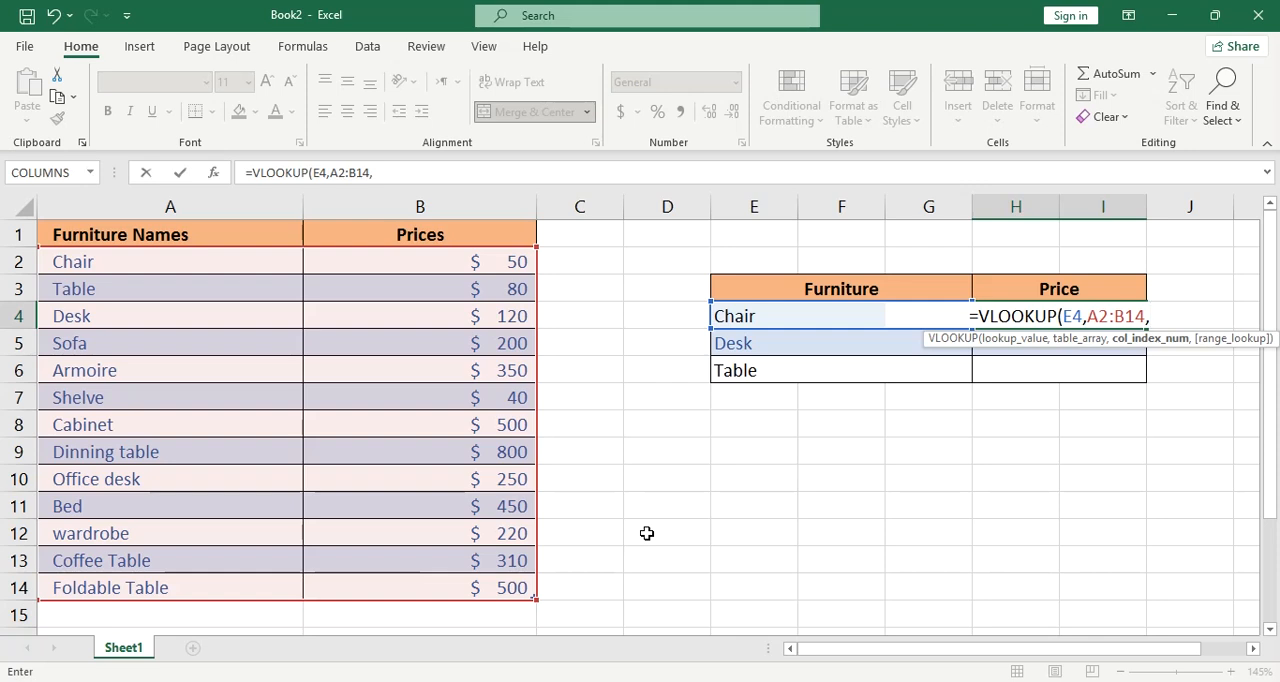
text(2,)
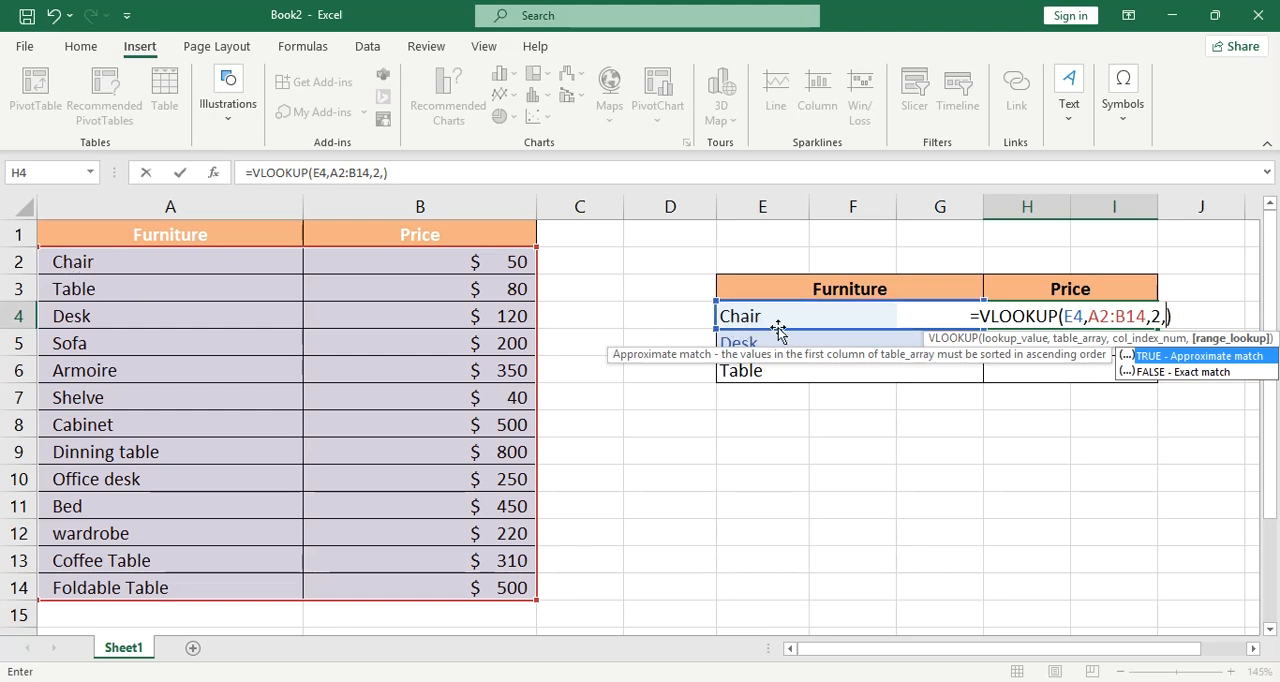
click(1204, 372)
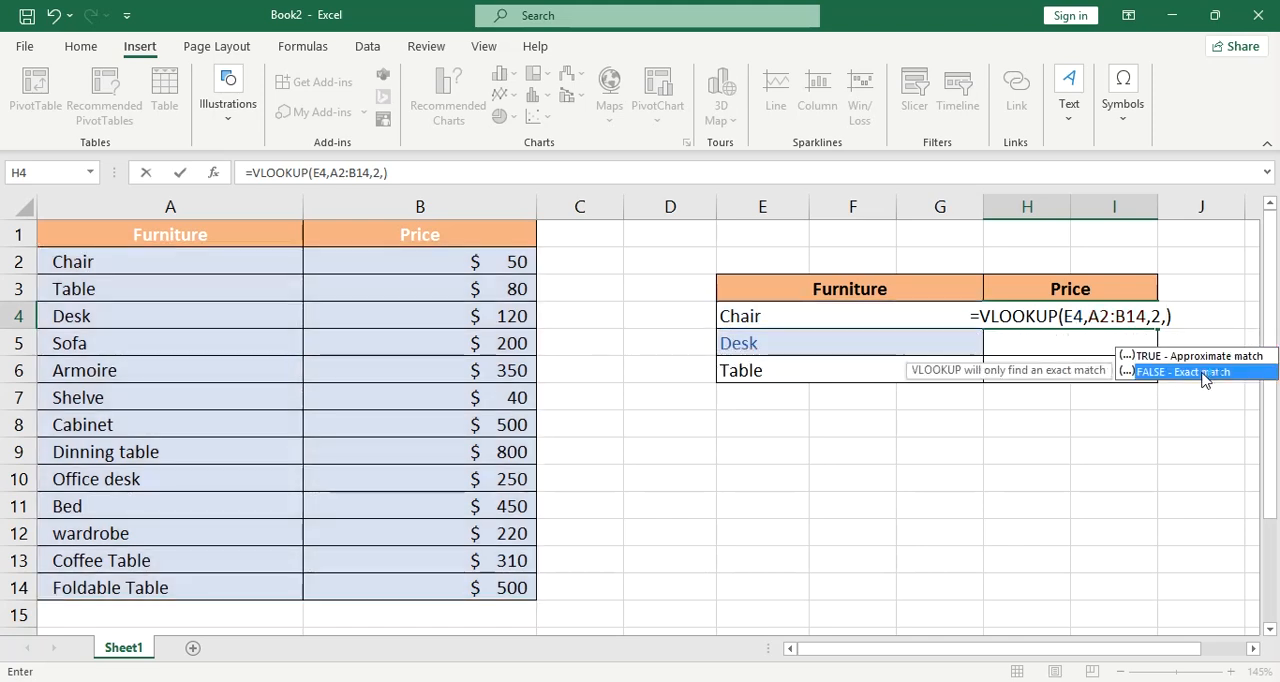
double_click(1204, 372)
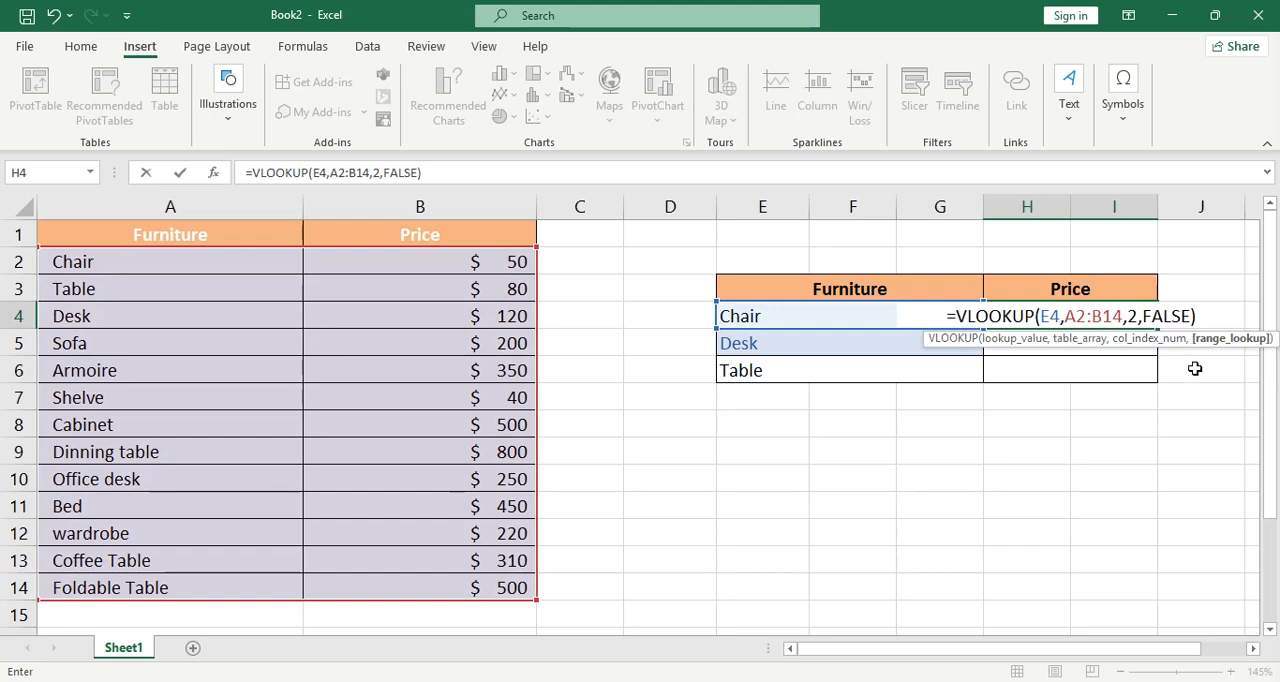
click(1200, 316)
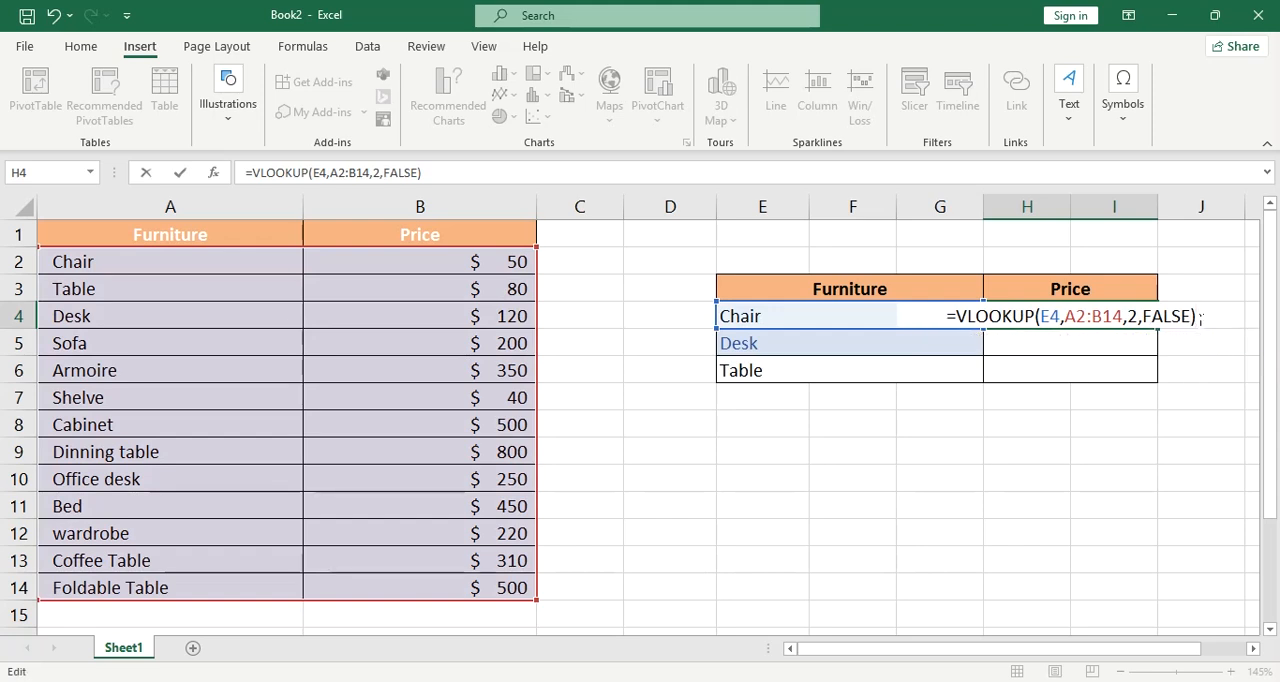
key(Return)
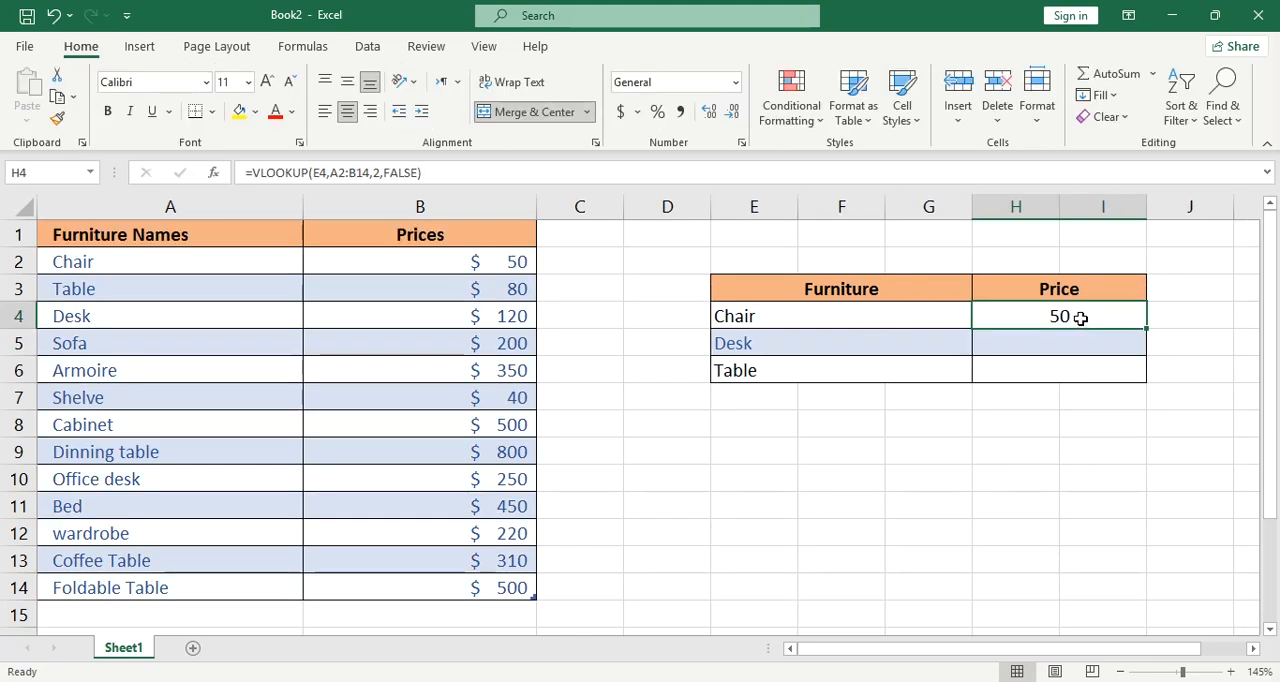
Fill the VLOOKUP formula from H4 down to the Desk and Table rows, through H6
double_click(1080, 318)
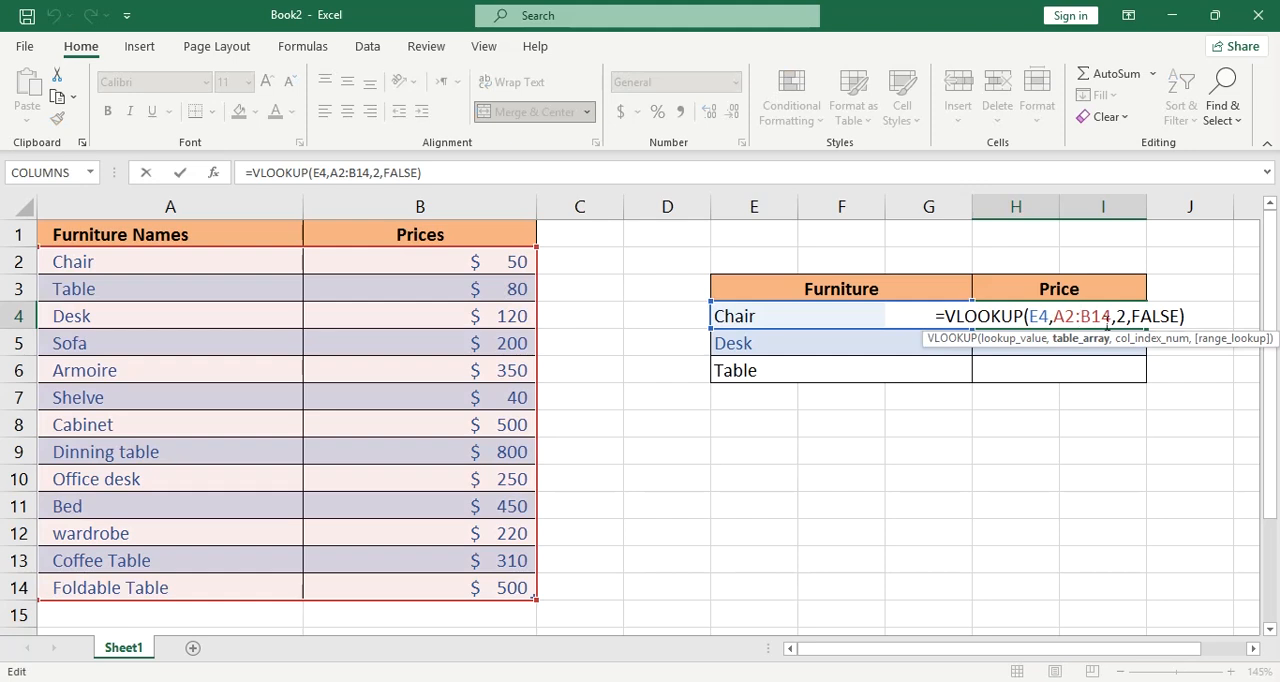
key(Escape)
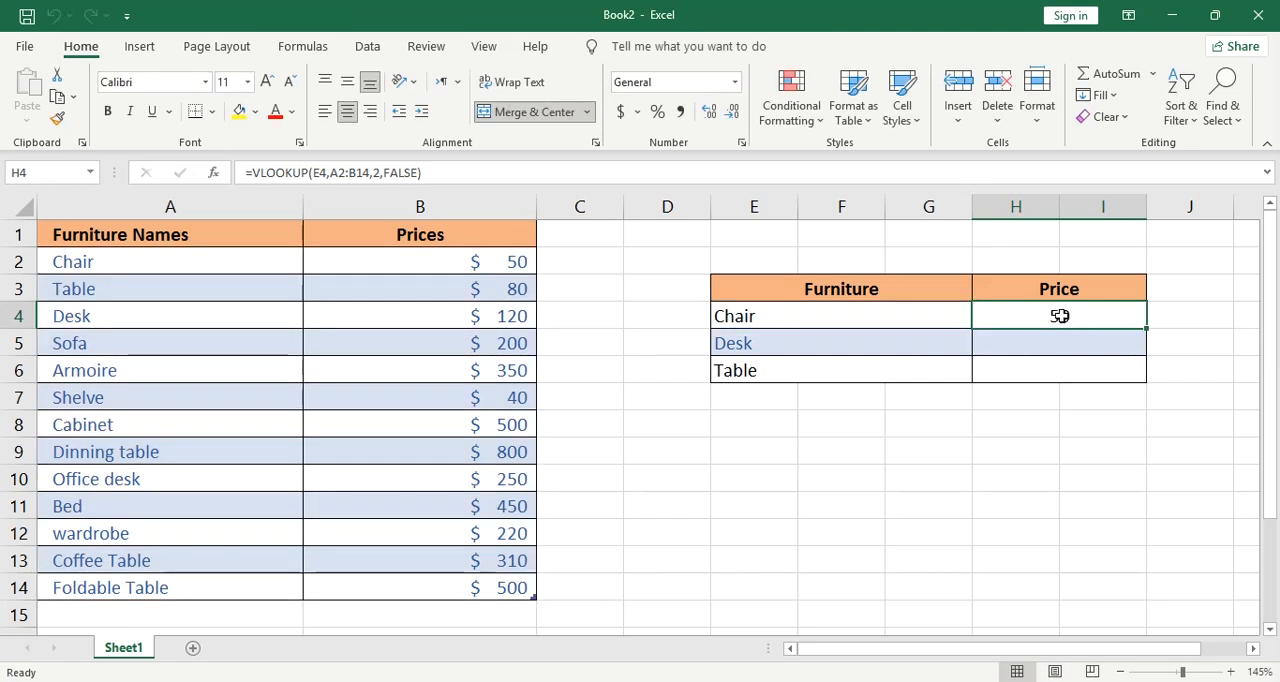
click(775, 336)
click(778, 389)
click(777, 371)
click(1046, 317)
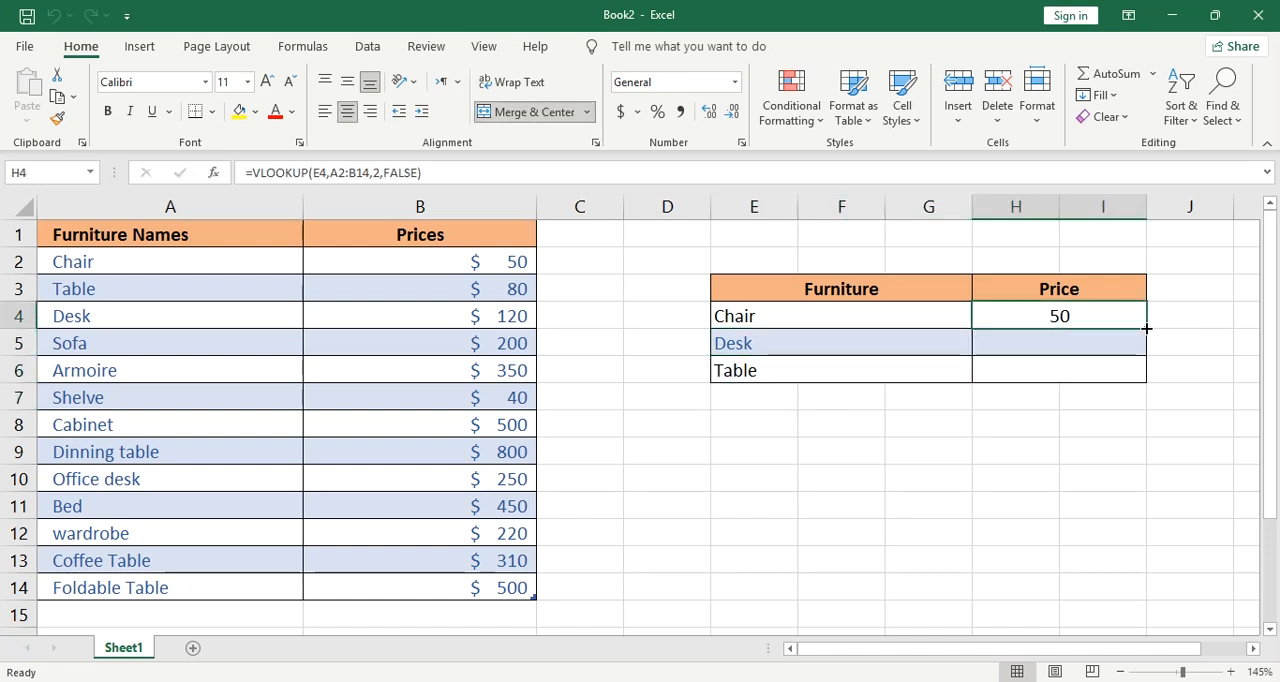
drag(1147, 328, 1148, 380)
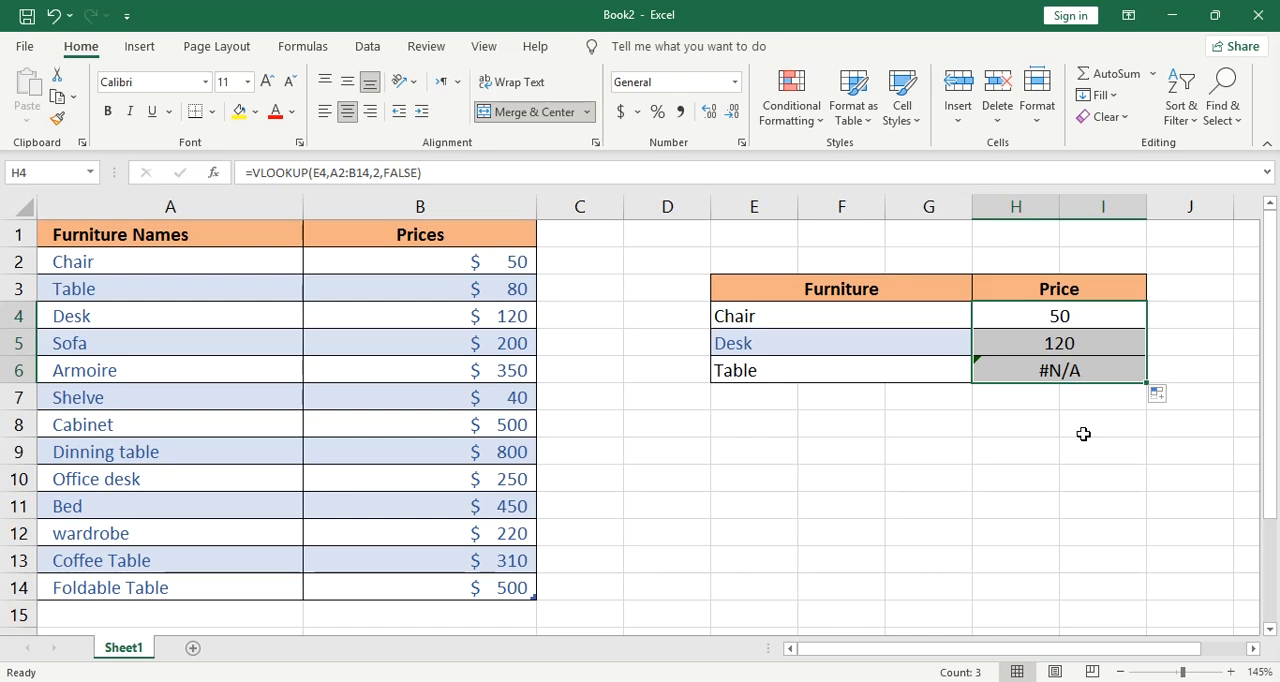
Examine which lookup cell and table range the copied formula in the Table row, H6, refers to
click(1100, 370)
click(437, 172)
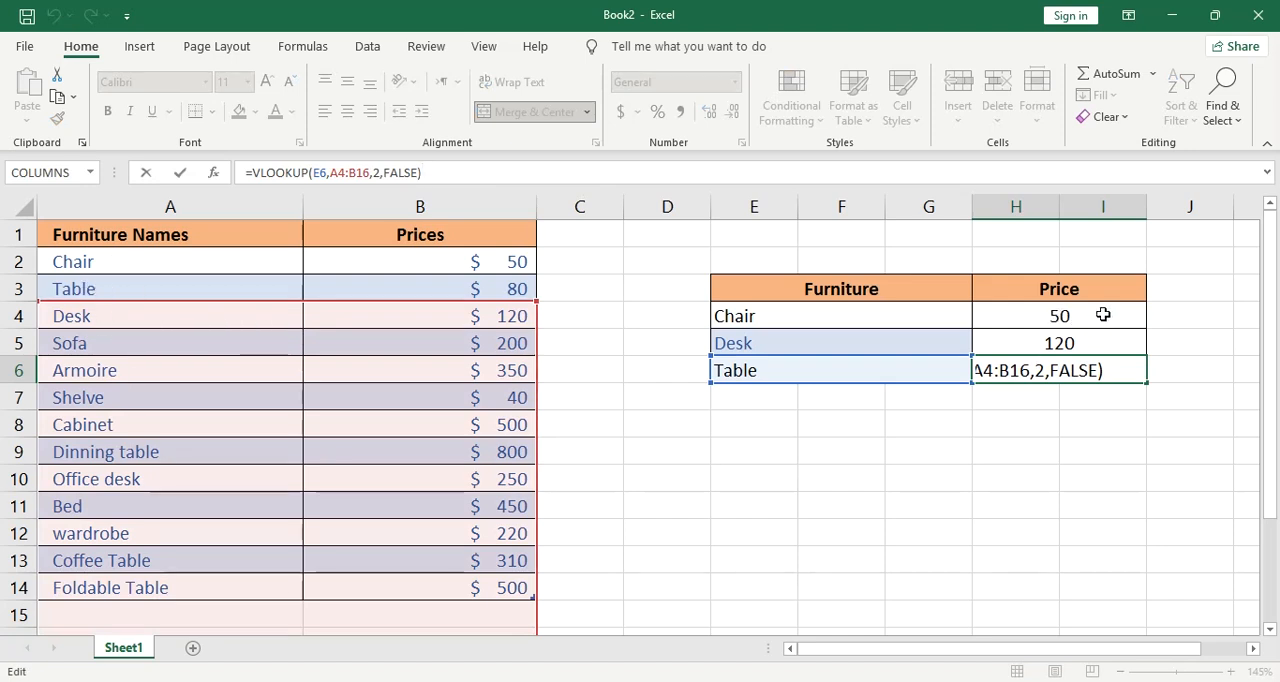
key(Return)
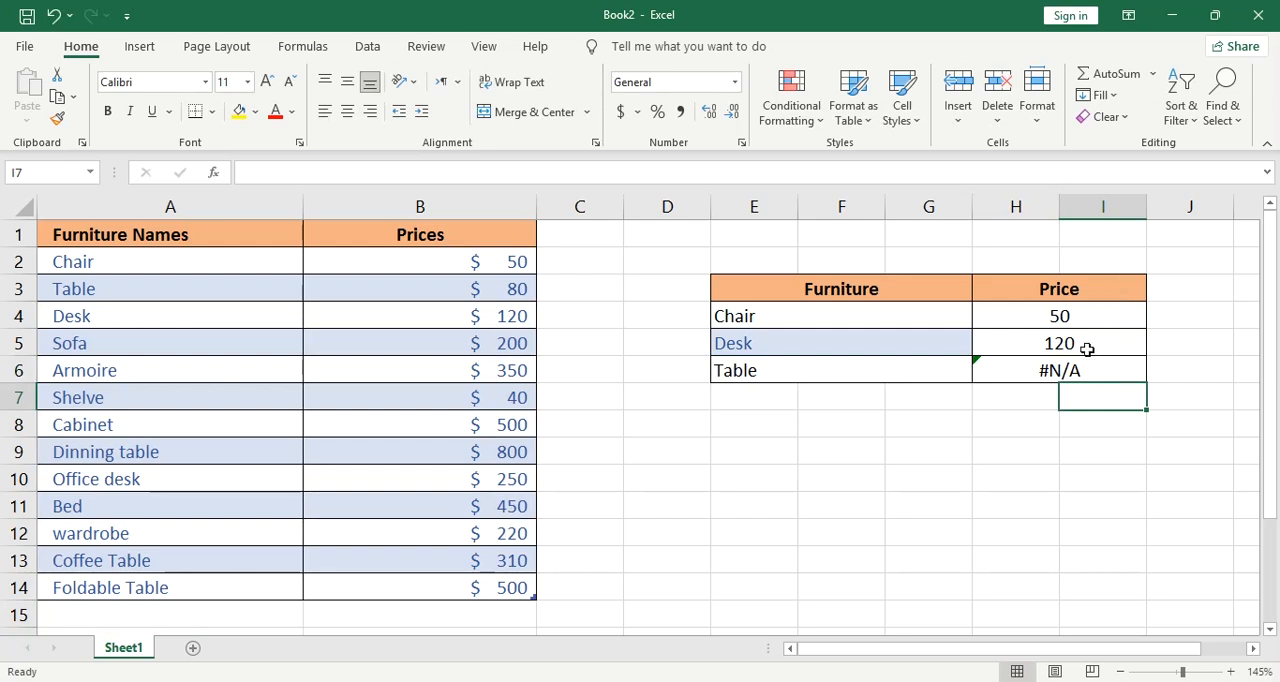
key(Up)
click(428, 172)
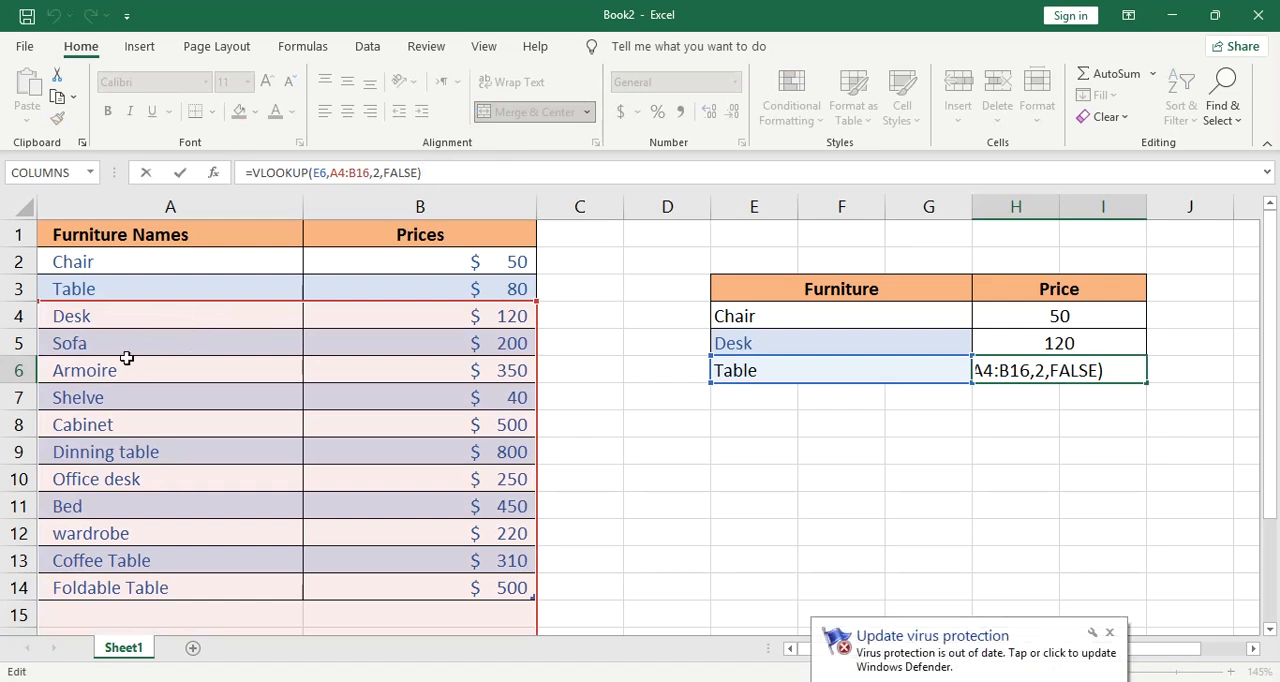
key(Return)
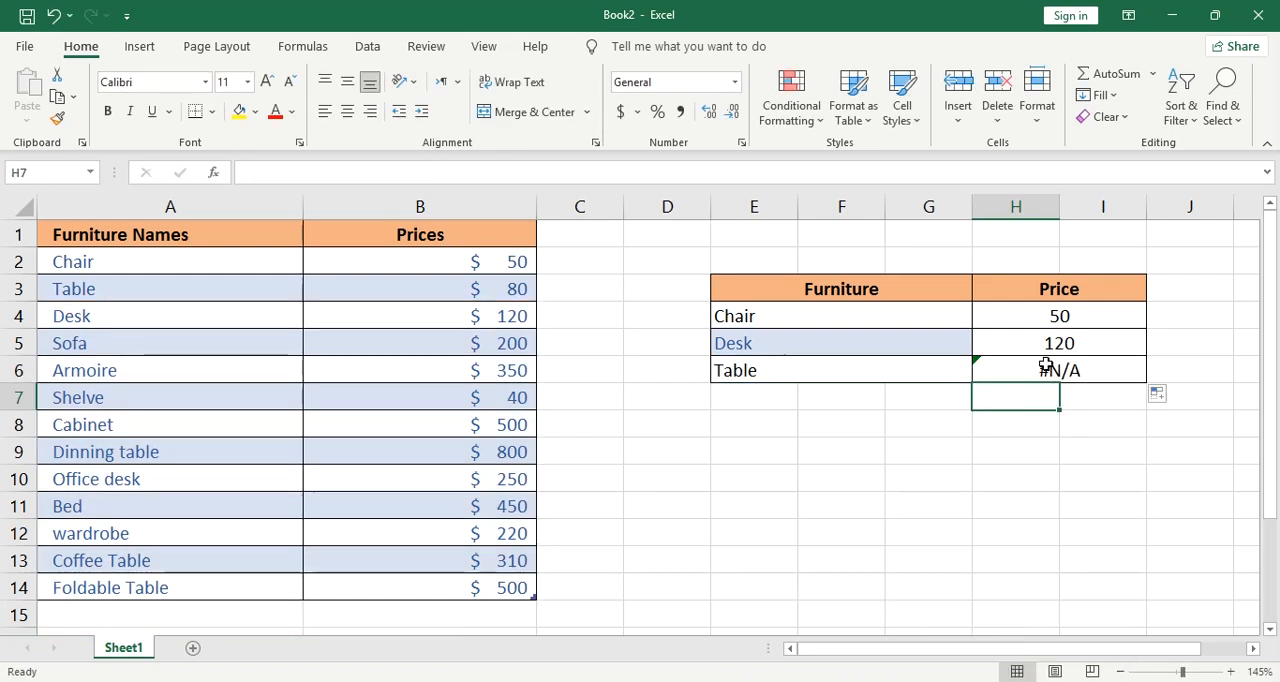
Make the table range in the H4 VLOOKUP formula absolute, as $A$2:$B$14
click(1053, 317)
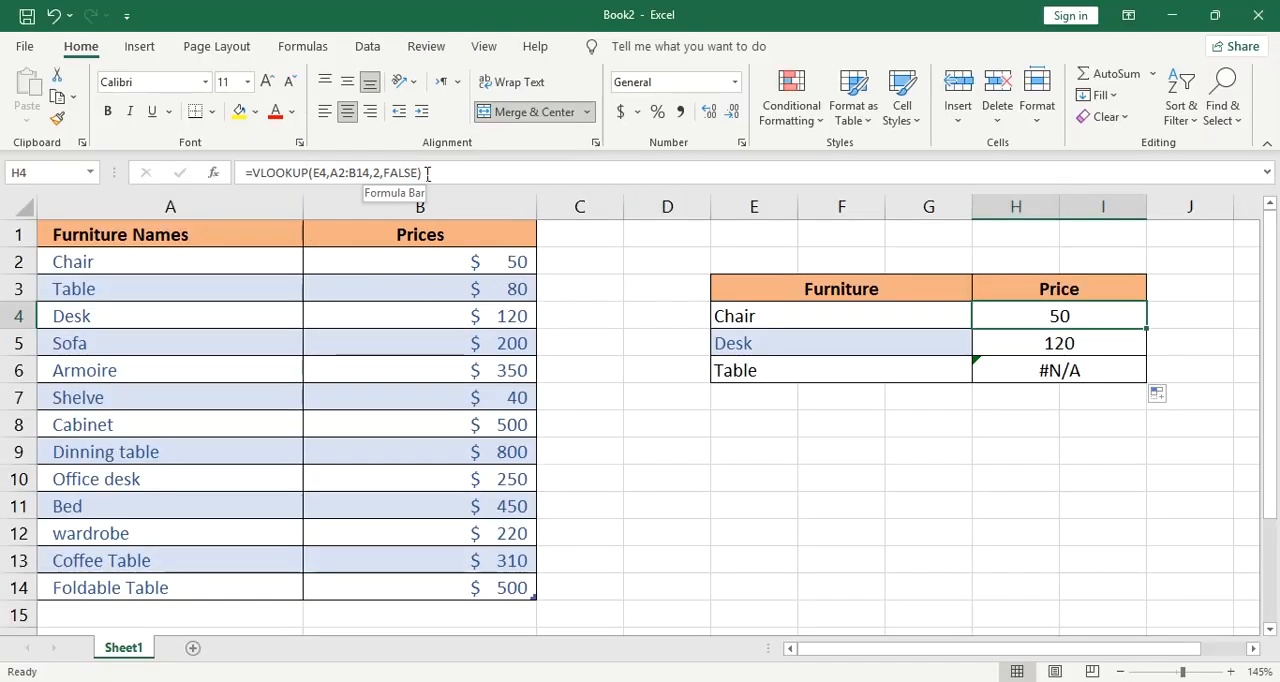
click(420, 172)
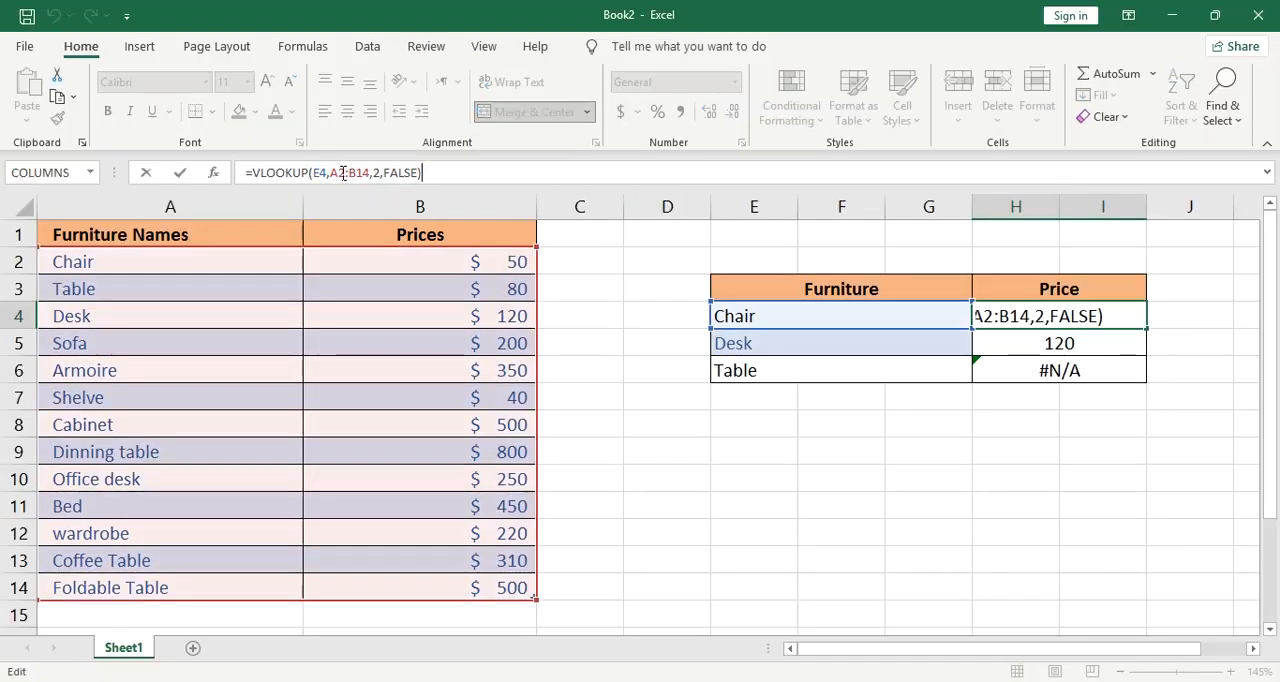
click(339, 172)
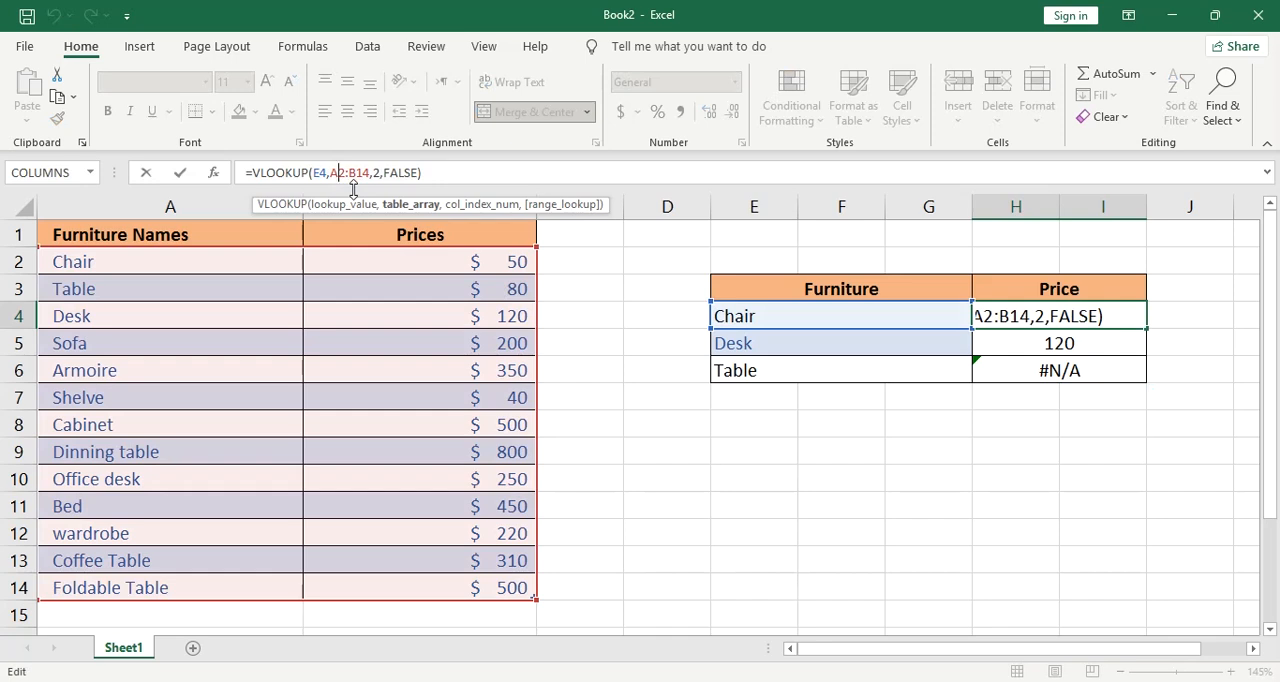
key(F4)
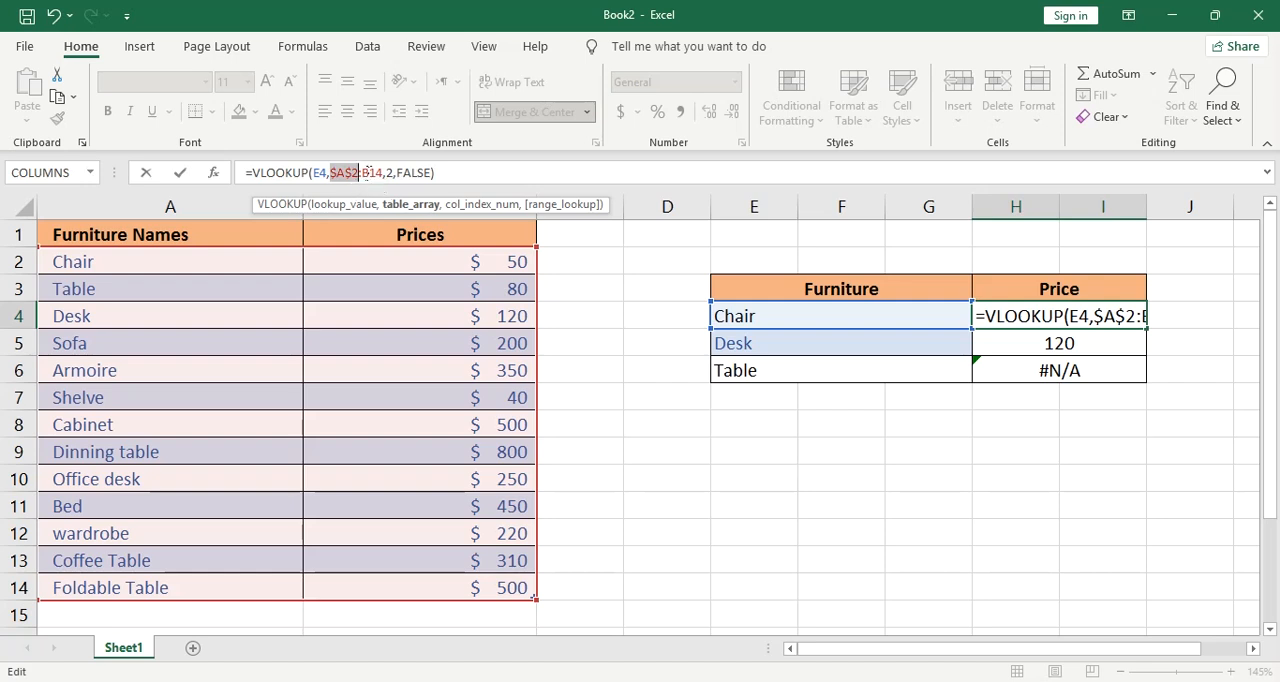
click(371, 172)
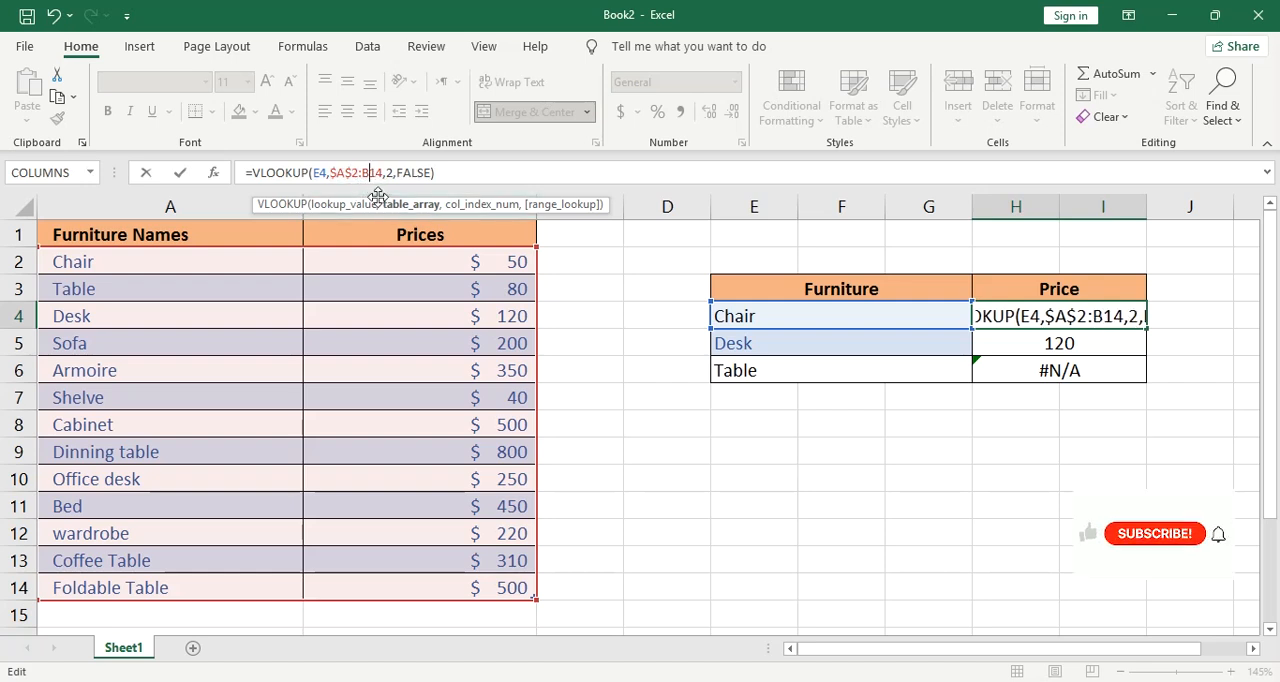
key(F4)
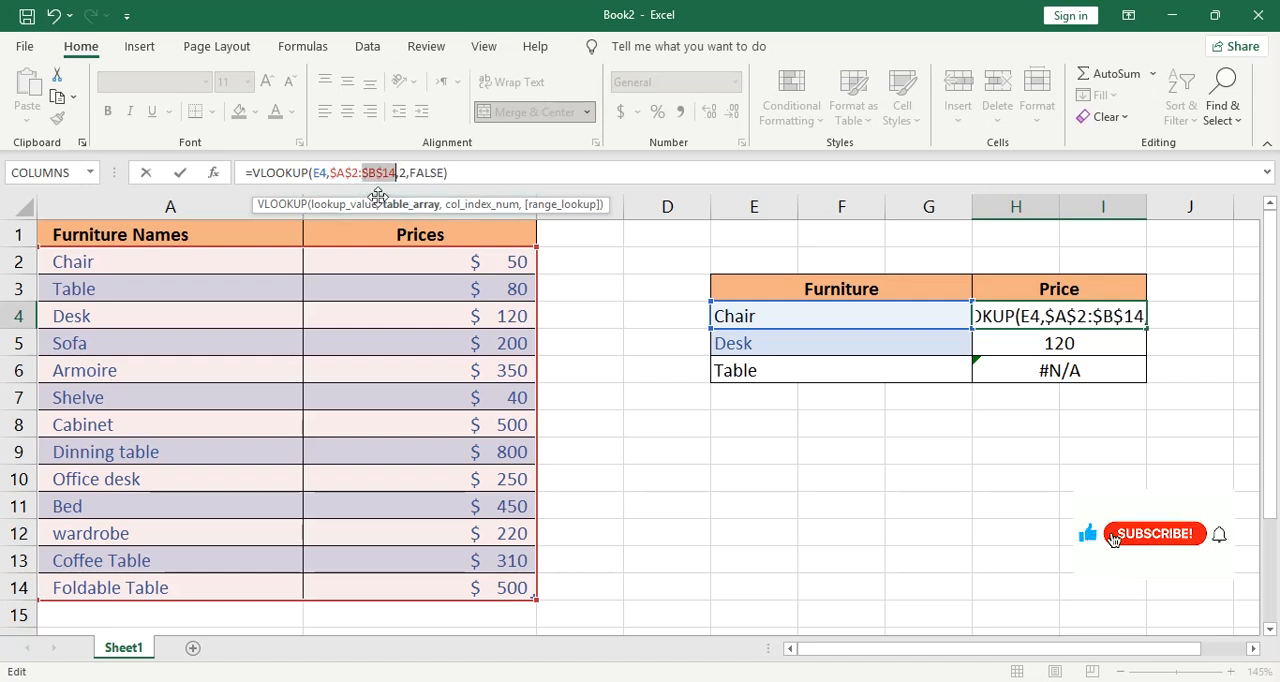
key(Return)
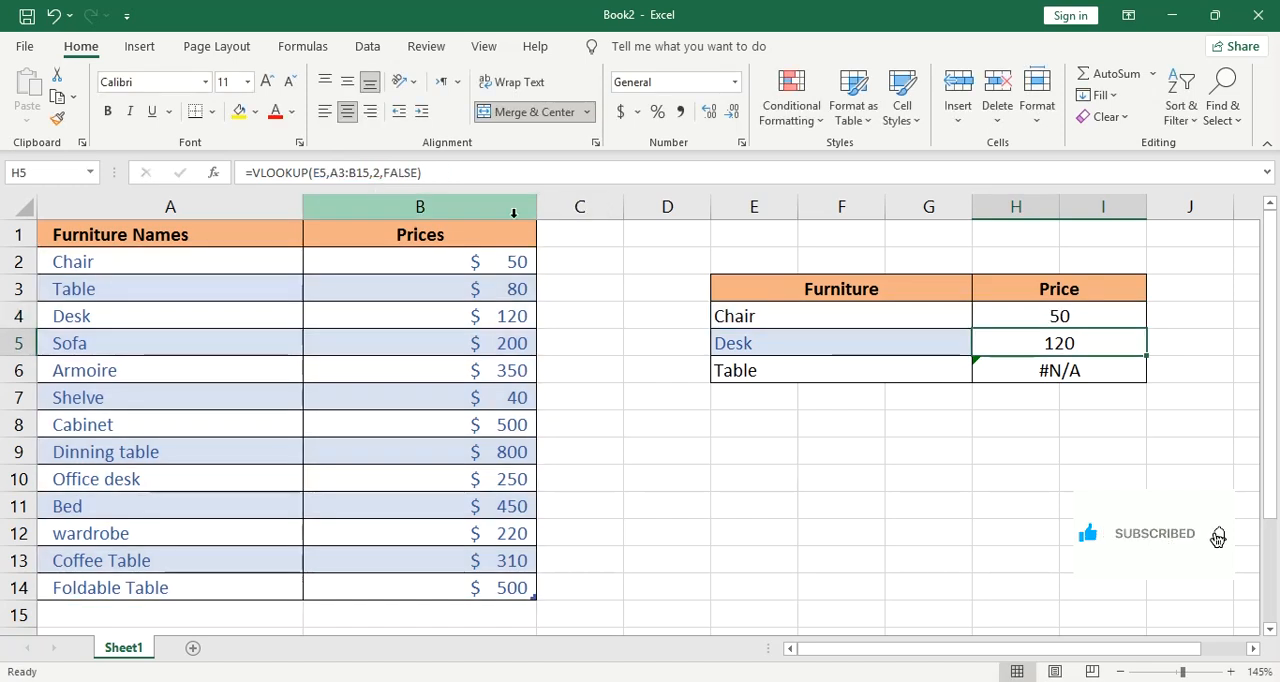
Clear the copied formulas from the Desk and Table price cells, H5 and H6
drag(1029, 350, 1032, 362)
key(Delete)
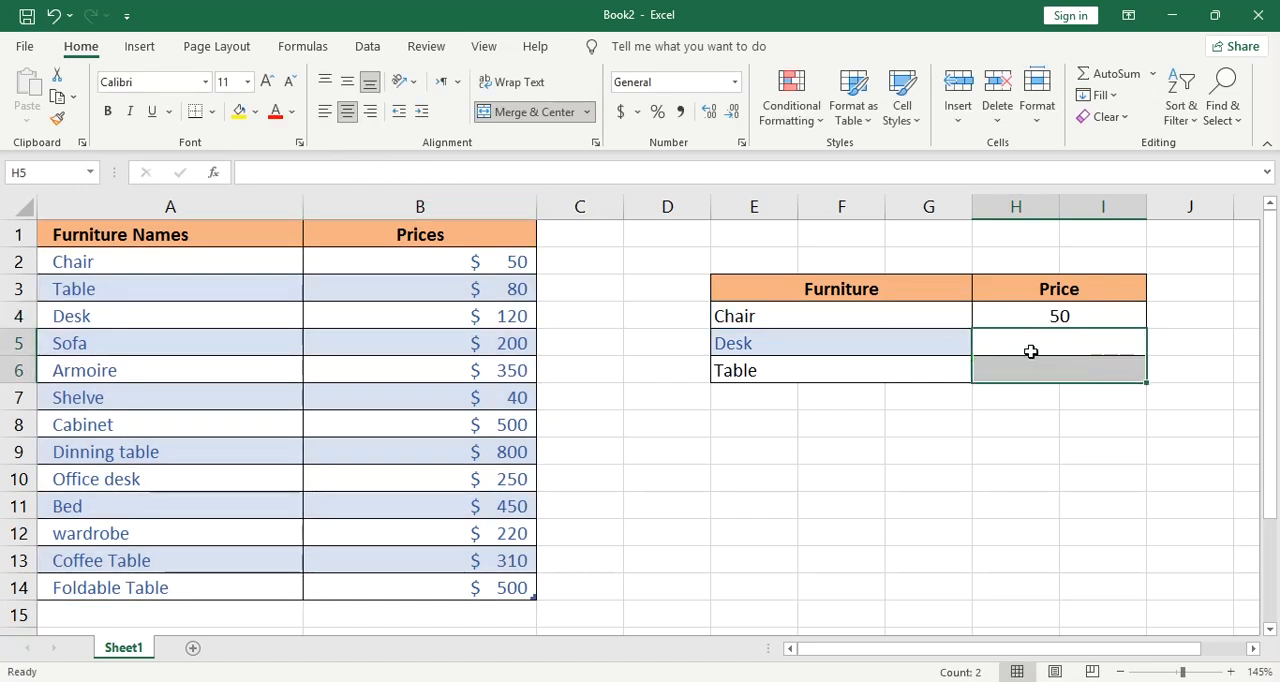
Fill the absolute-range VLOOKUP formula from H4 down through H6 and check the Table row's price against the source list
click(1070, 320)
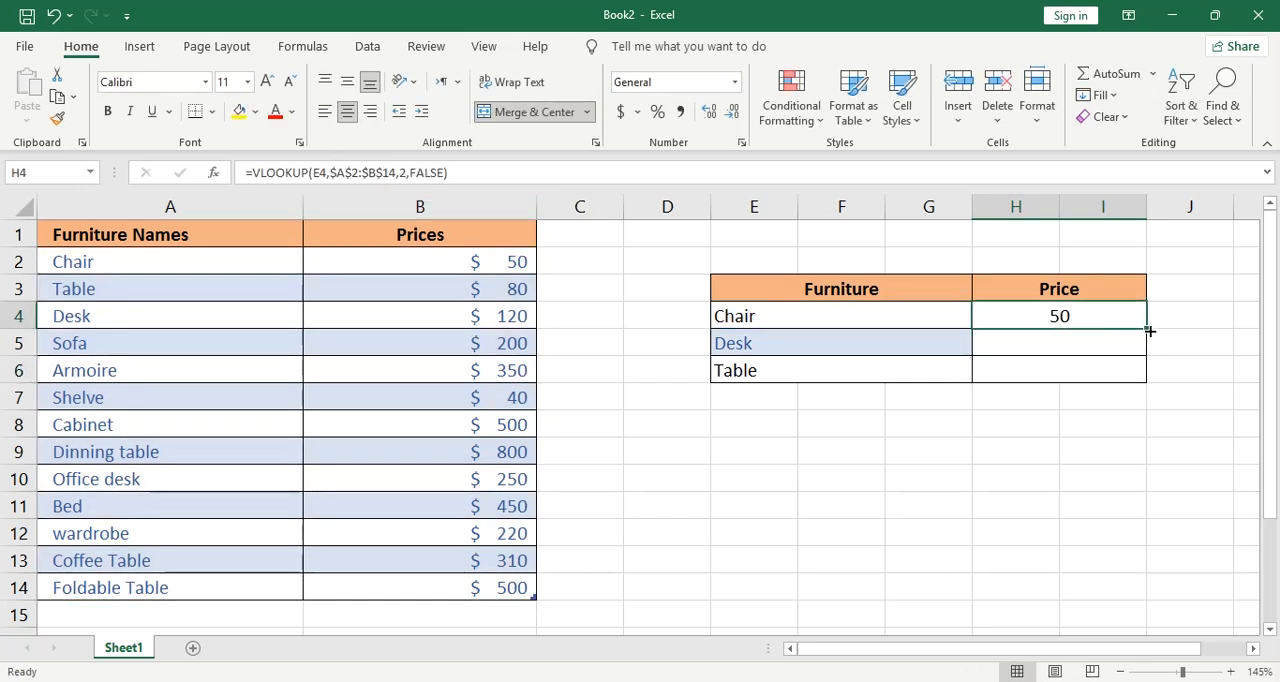
drag(1148, 330, 1155, 371)
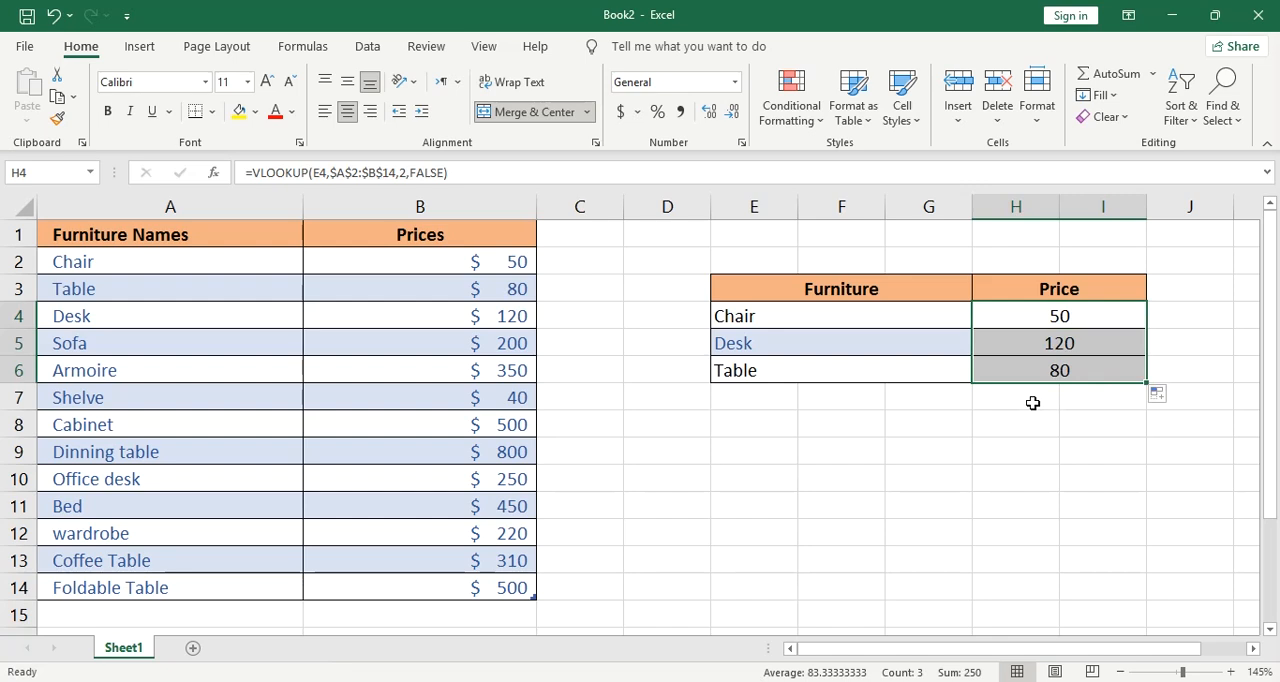
click(755, 371)
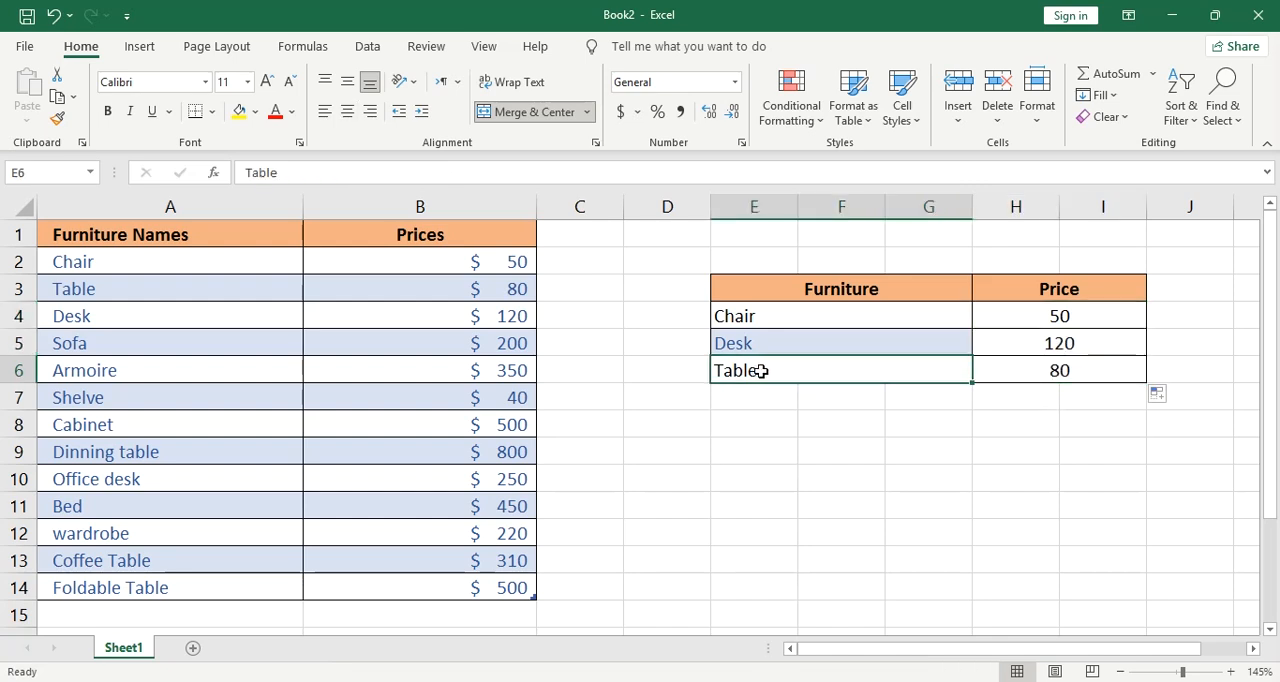
click(1008, 378)
click(486, 289)
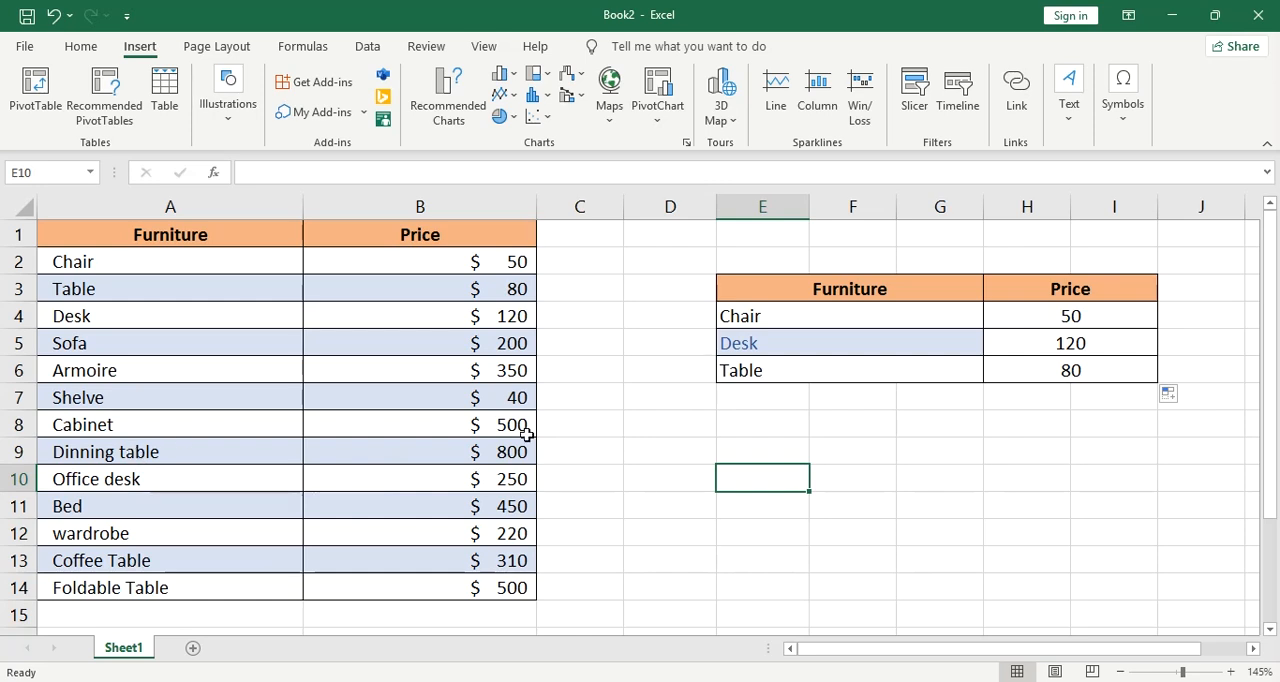
Clear the filled formulas from the Desk and Table price cells, H5 and H6
click(676, 446)
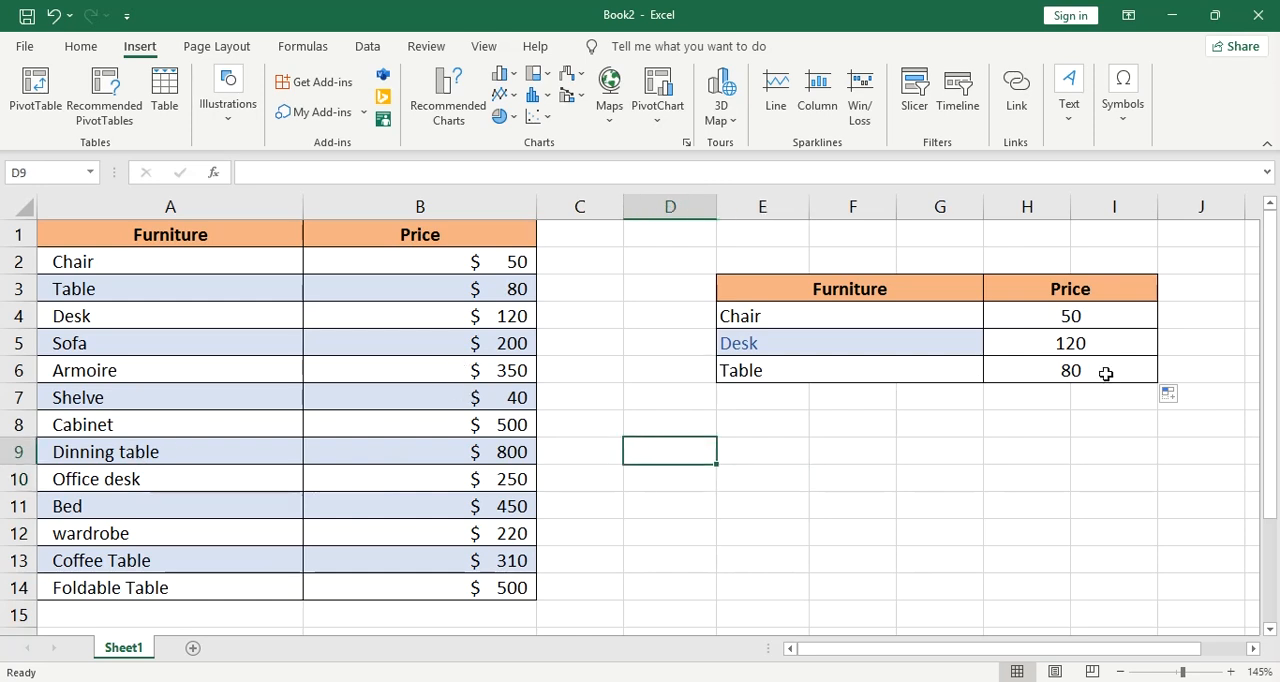
drag(1077, 346, 1076, 373)
key(Delete)
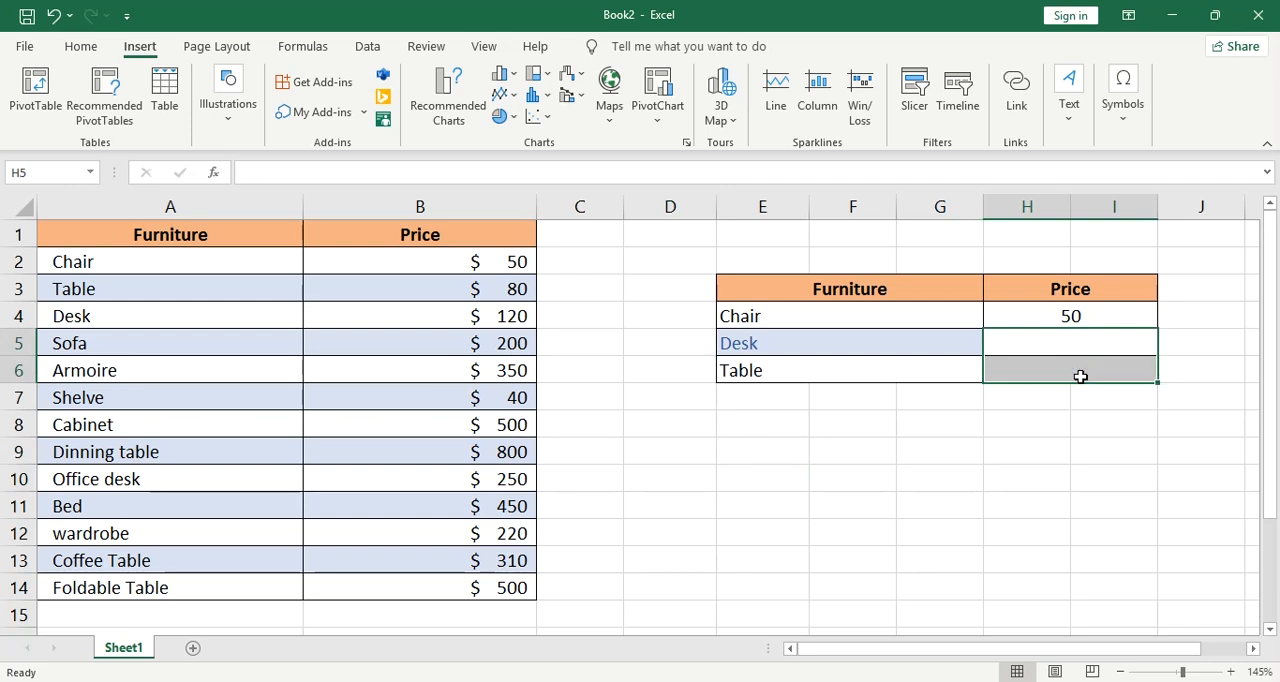
click(920, 408)
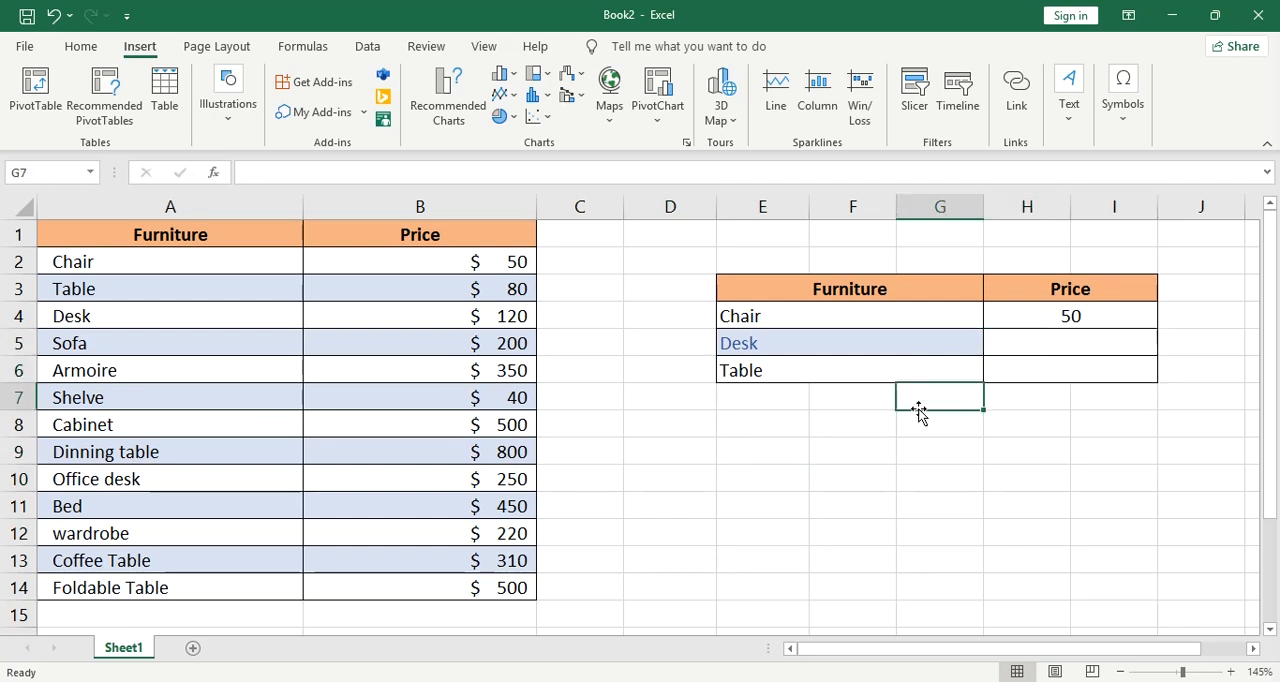
Convert the furniture price list in A1:B14 into an Excel table with headers
click(153, 296)
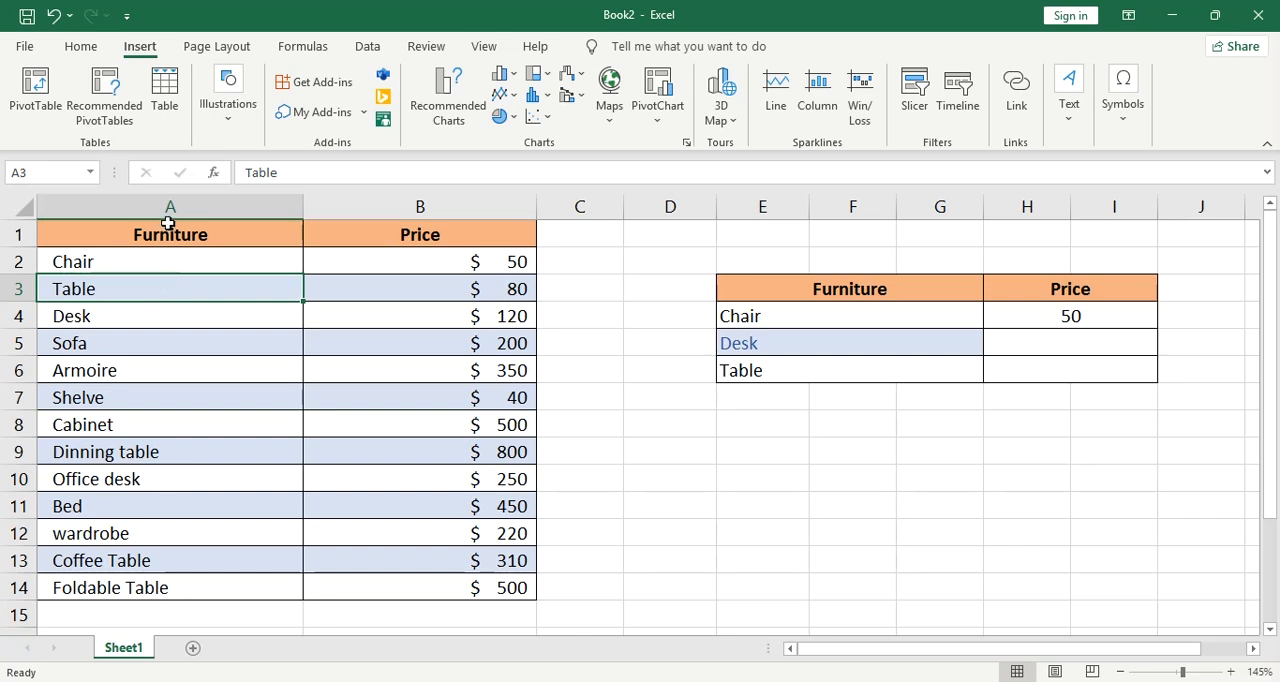
click(100, 258)
click(168, 98)
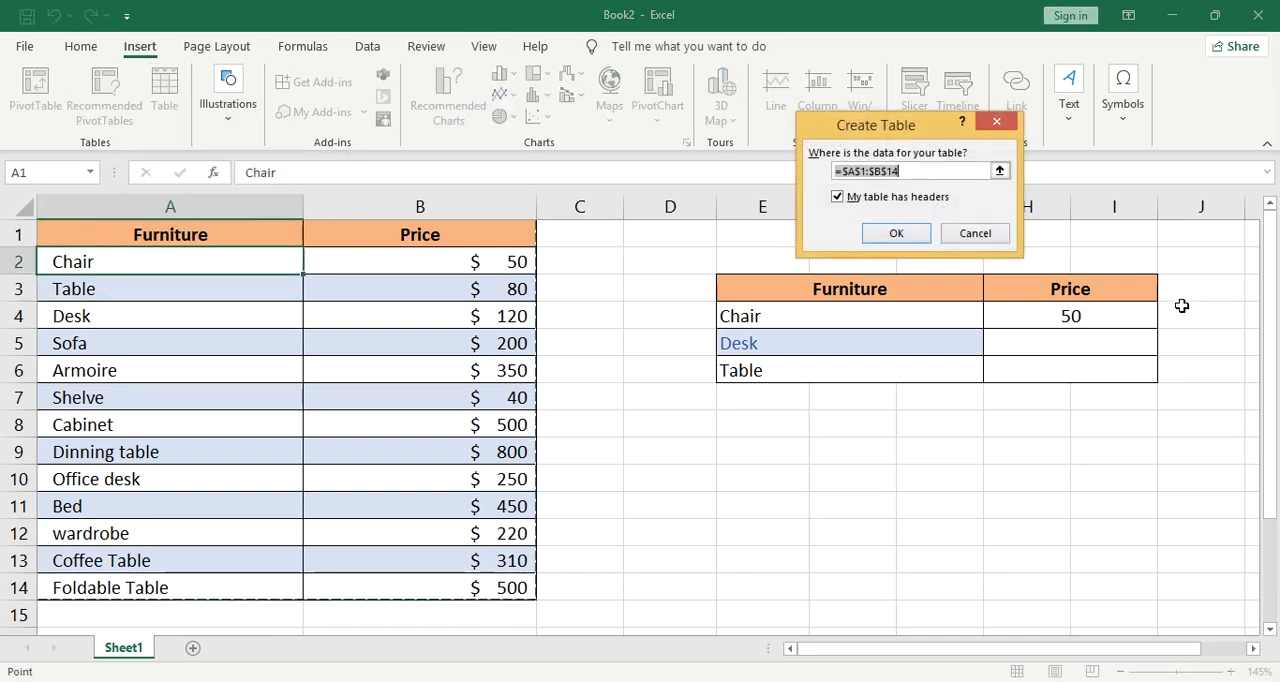
click(908, 233)
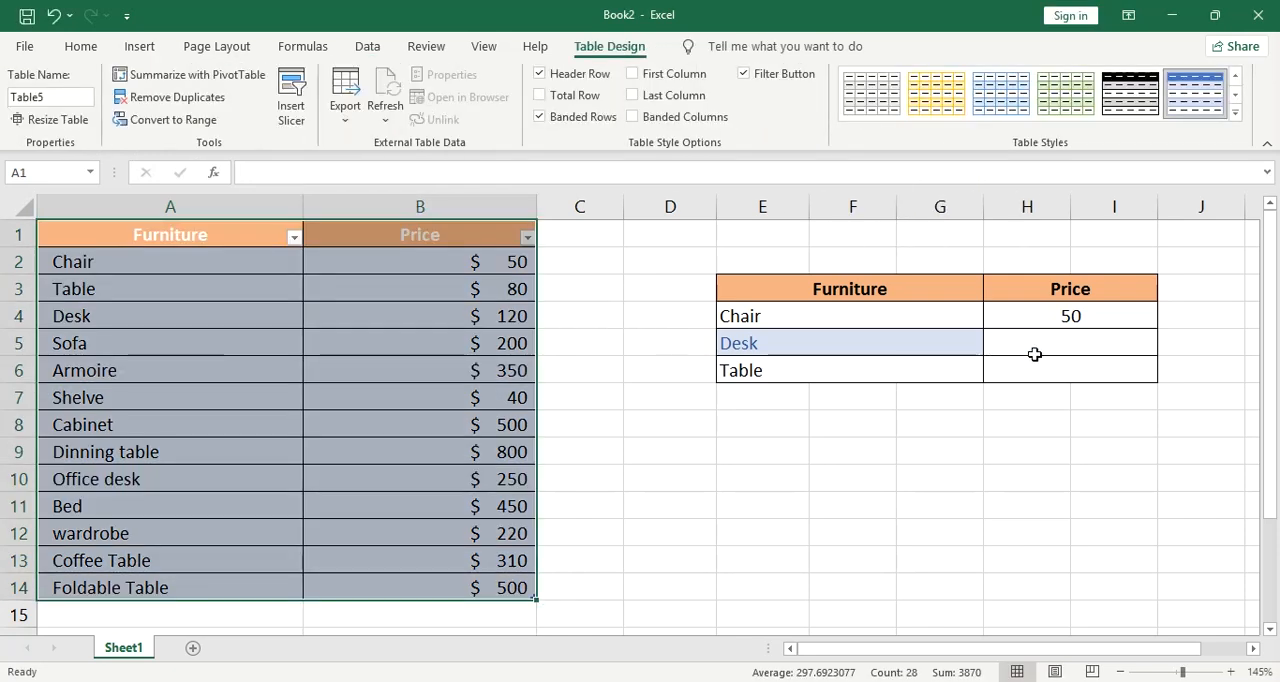
Replace the absolute range in the H4 VLOOKUP formula with the whole furniture table, including its headers, as Table5[#All]
click(1025, 319)
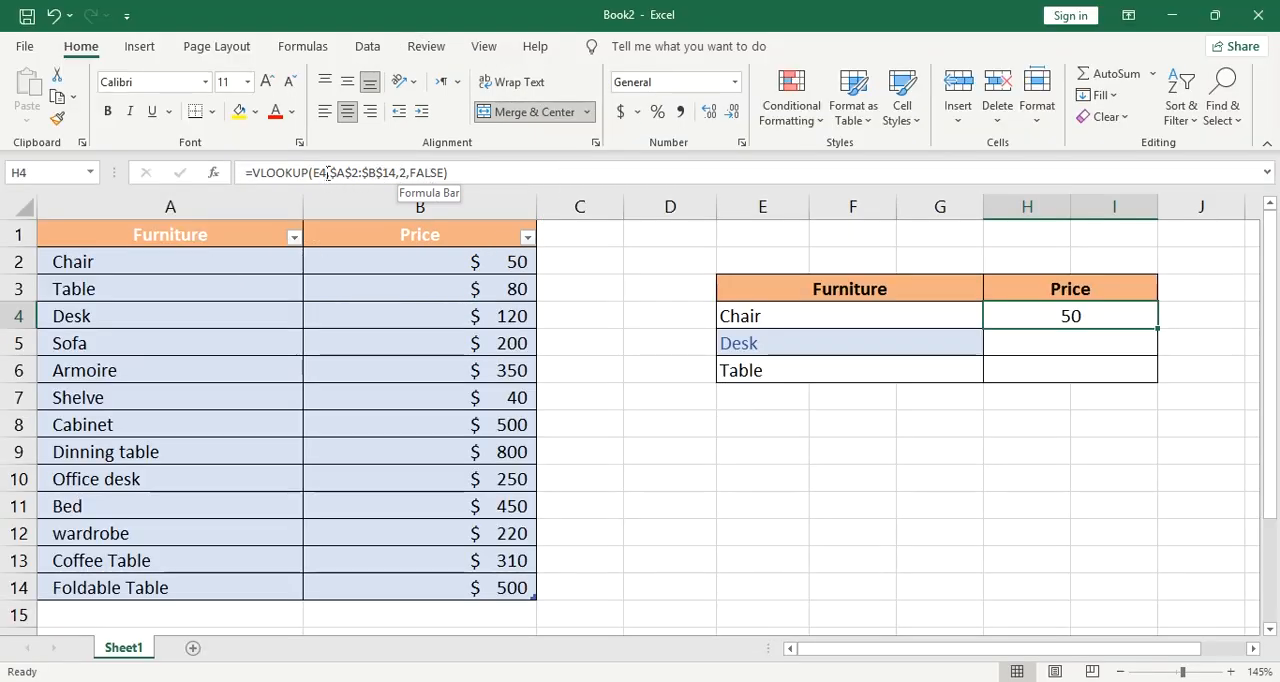
drag(332, 172, 398, 174)
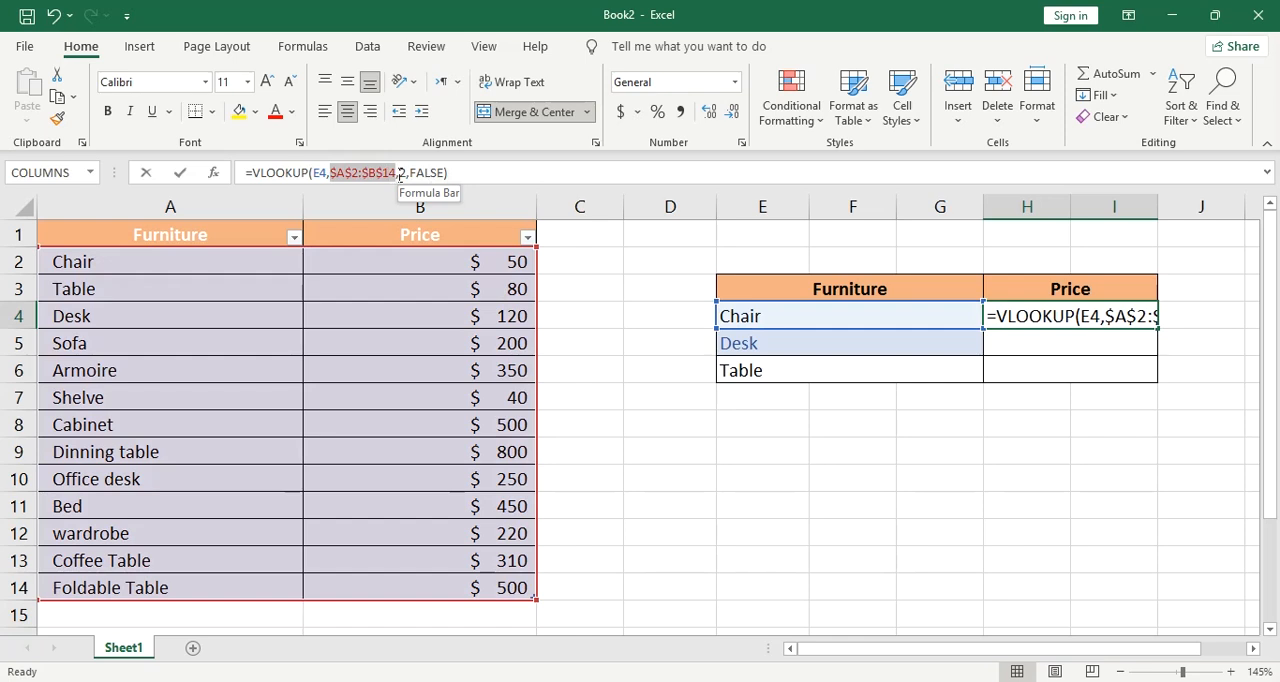
click(398, 173)
drag(331, 172, 398, 173)
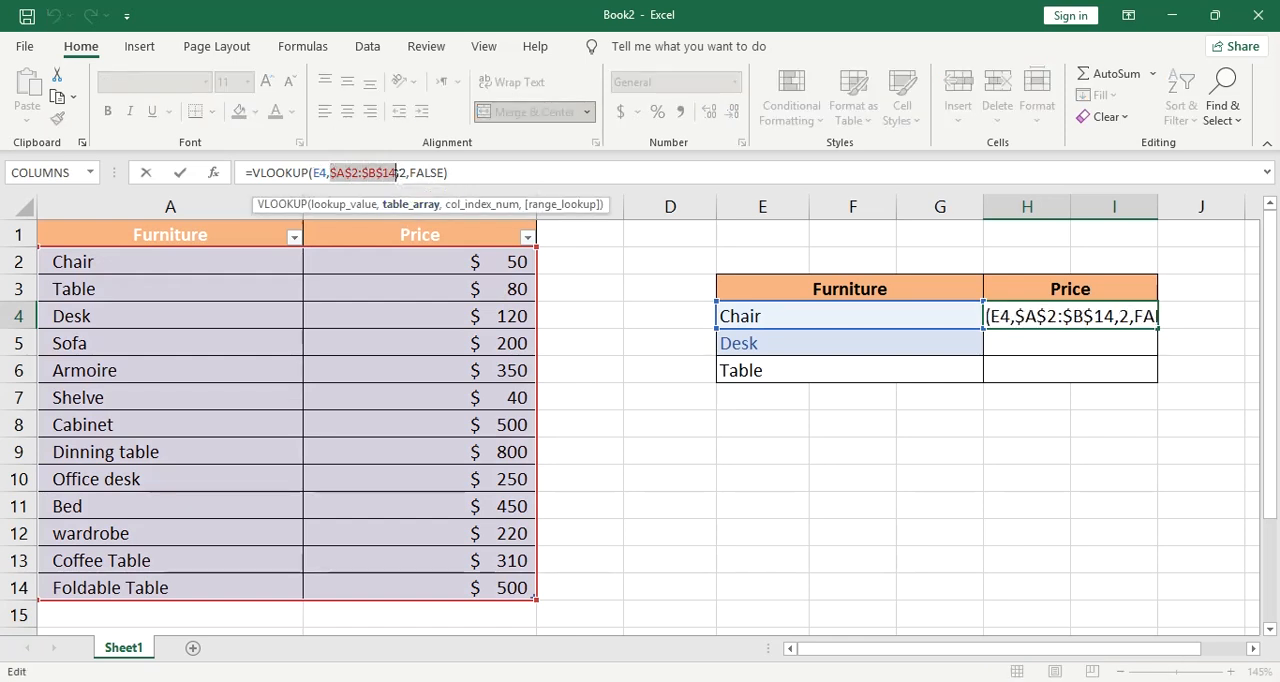
key(BackSpace)
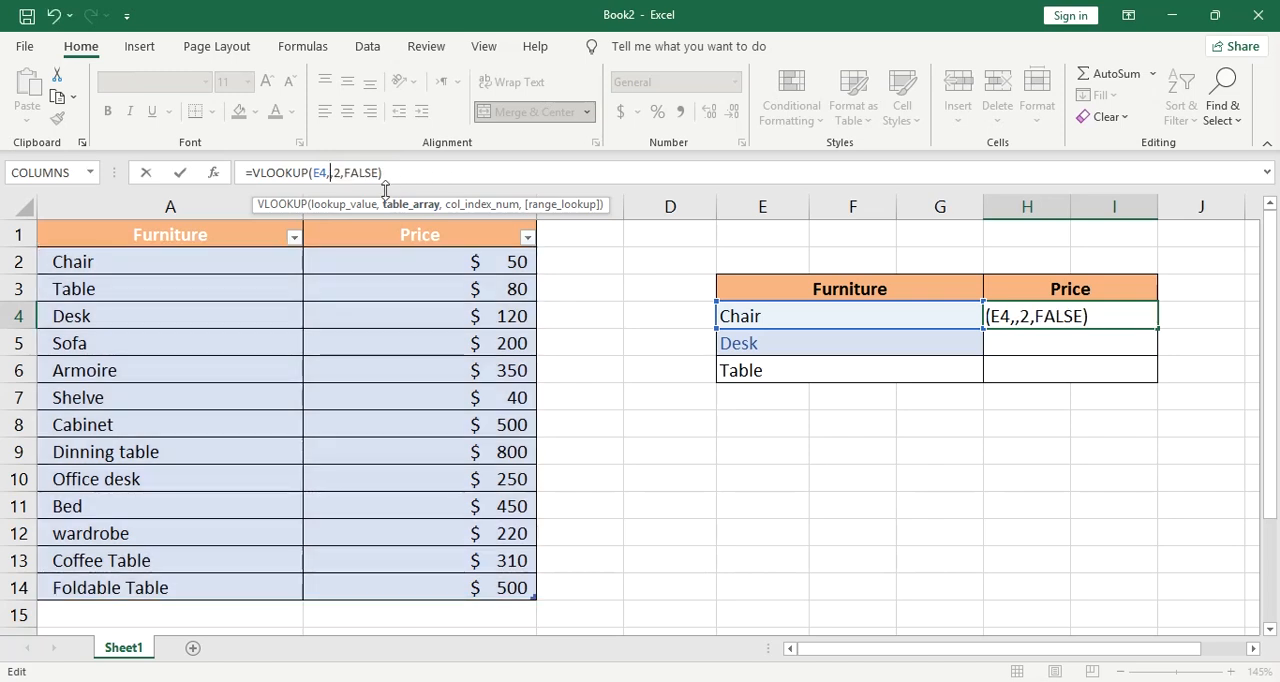
drag(149, 263, 330, 372)
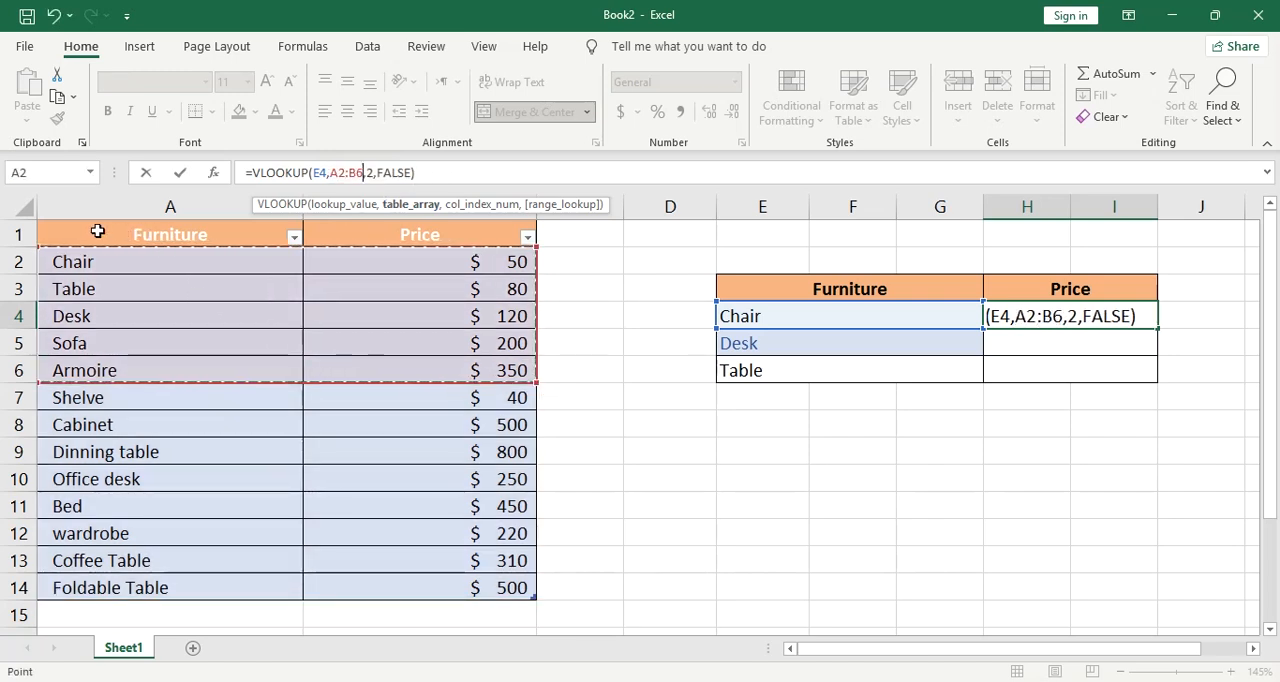
click(90, 228)
drag(96, 240, 449, 588)
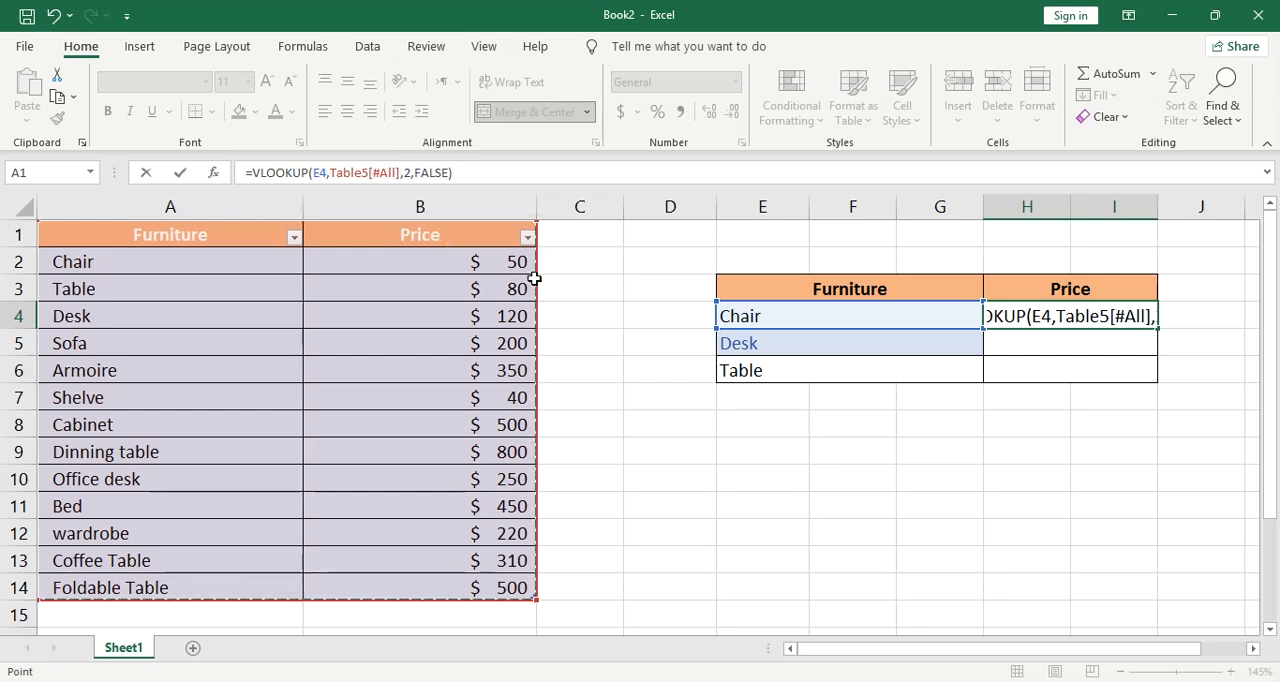
key(Return)
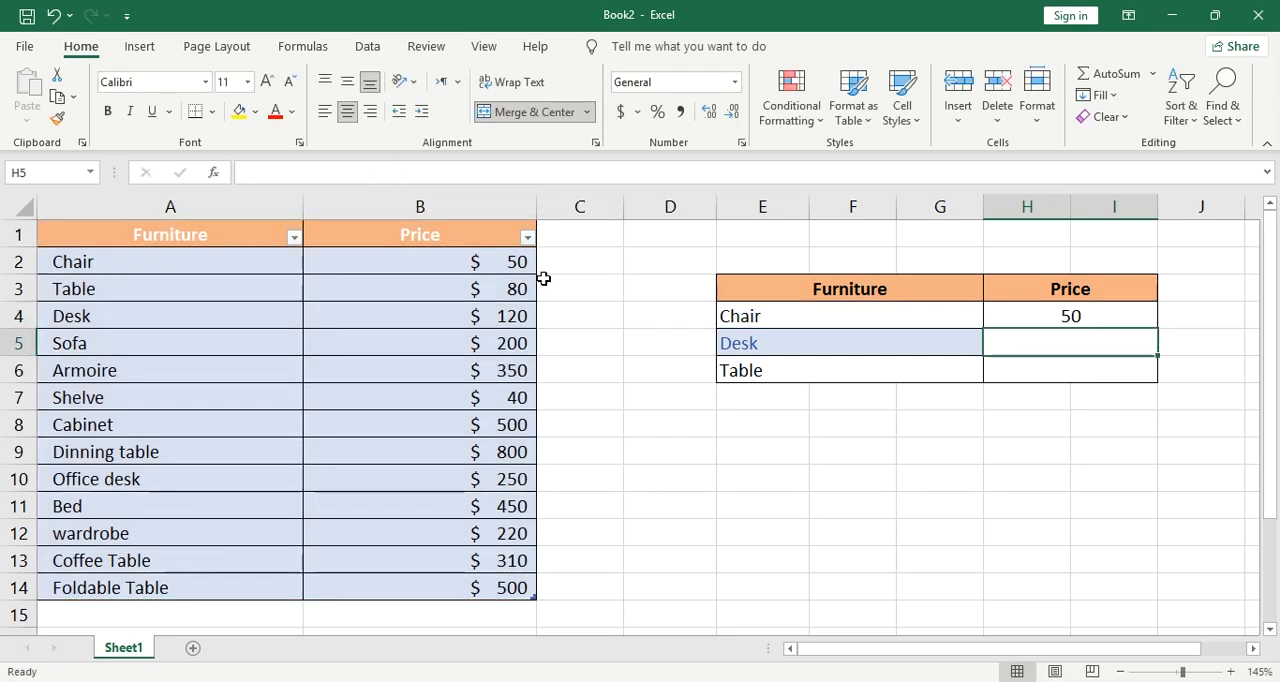
Fill the table-based VLOOKUP formula from H4 down to the Desk and Table price cells, H5 and H6
click(1032, 320)
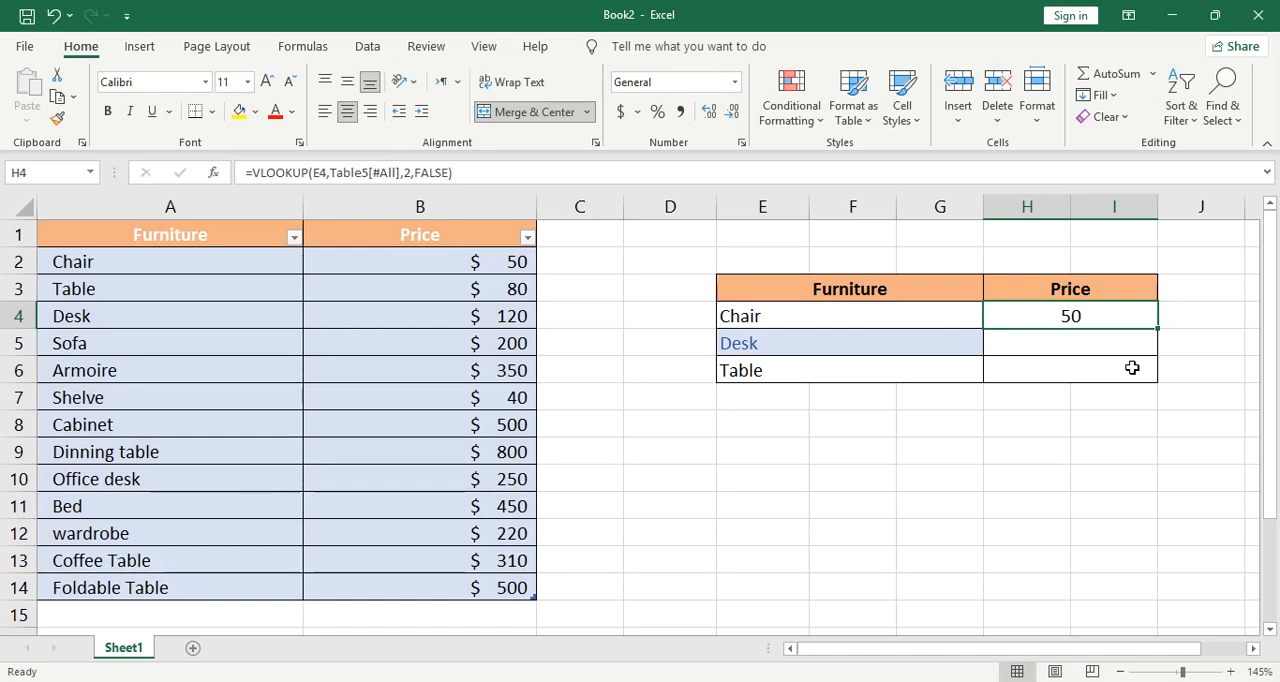
drag(1158, 329, 1160, 379)
click(1096, 416)
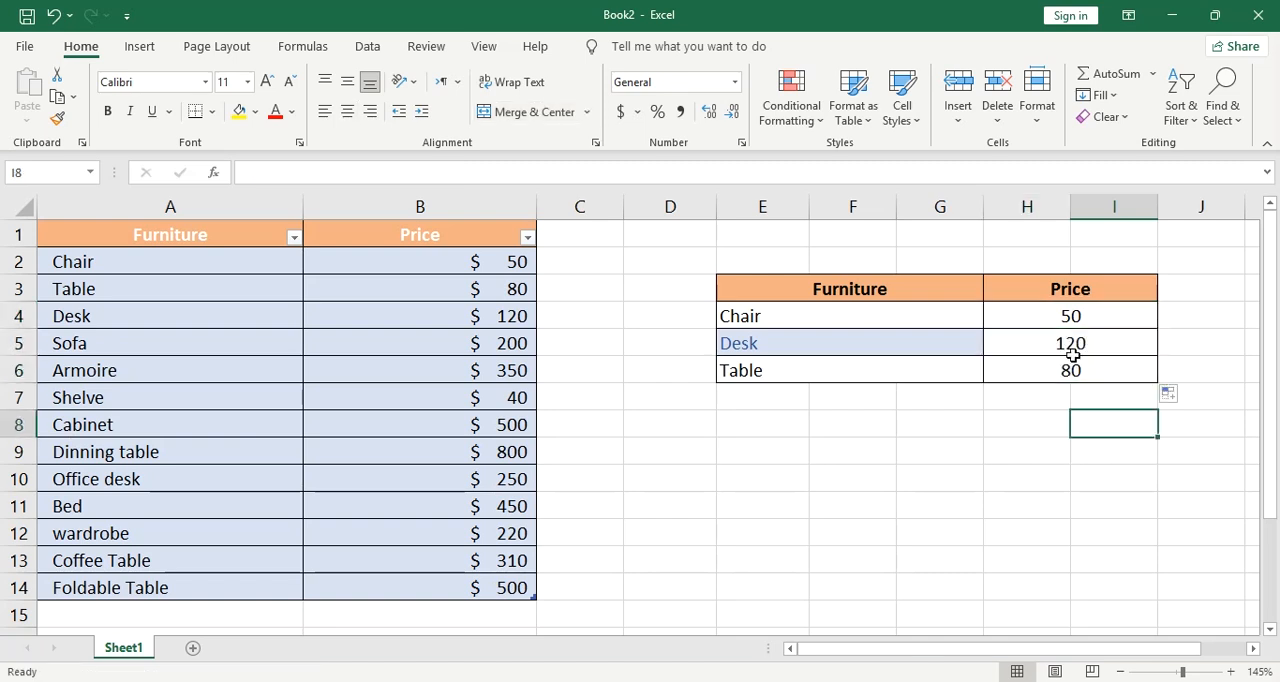